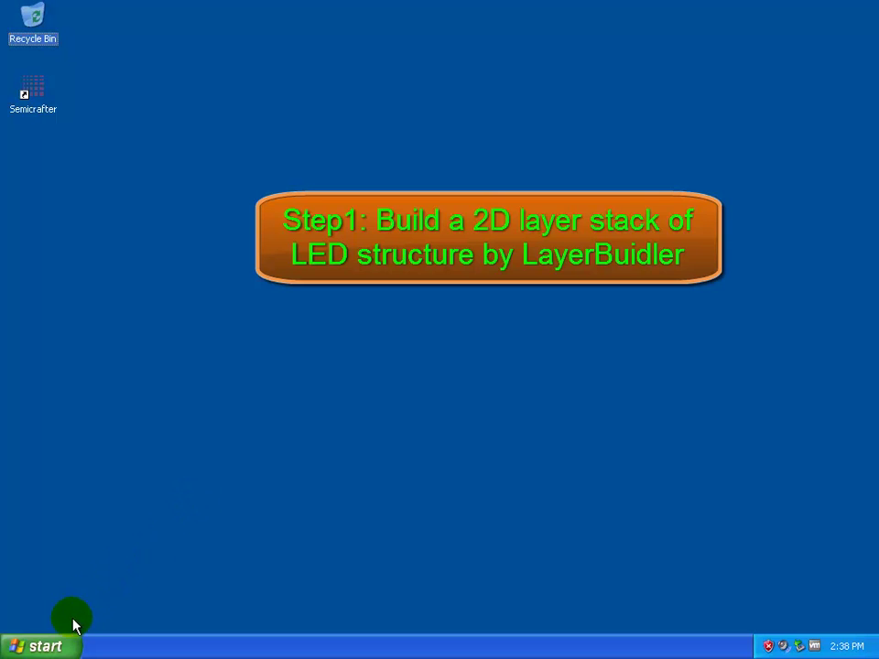
Step: Launch SimuApsys.exe from the Apsys group in the Windows XP Start menu
{"action": "left_click", "coordinate": [58, 643]}
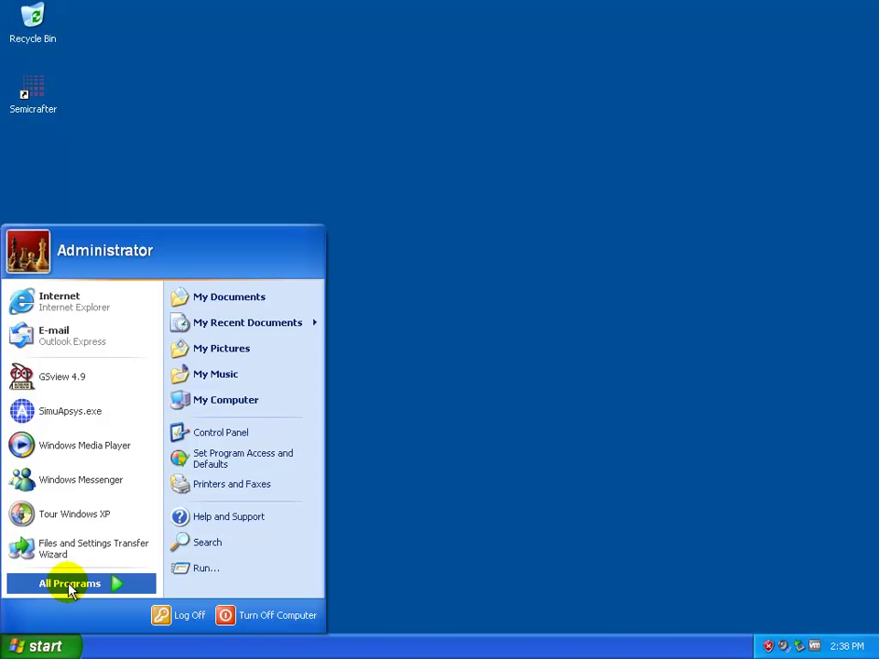
{"action": "mouse_move", "coordinate": [71, 590]}
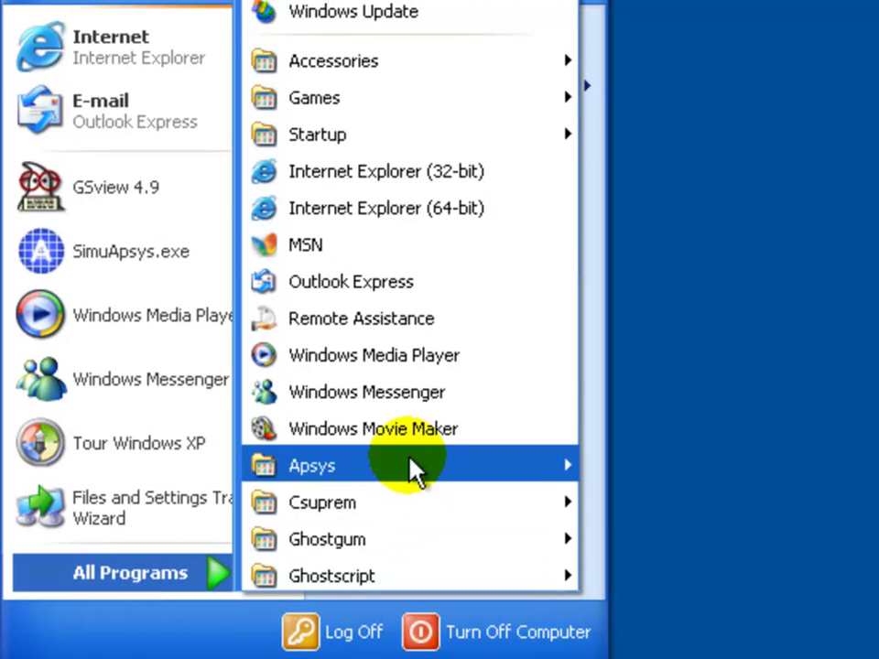
{"action": "mouse_move", "coordinate": [410, 469]}
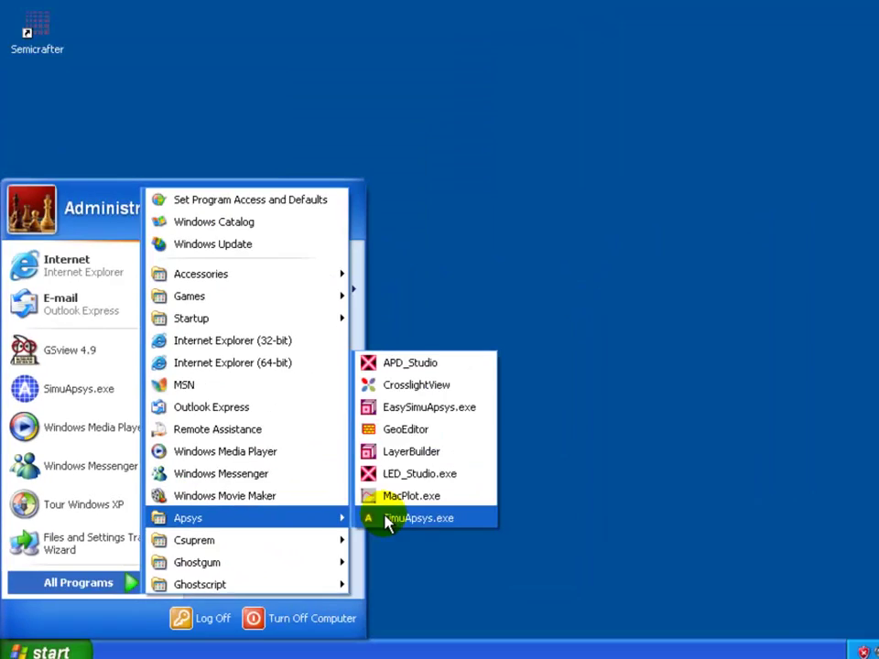
{"action": "left_click", "coordinate": [641, 466]}
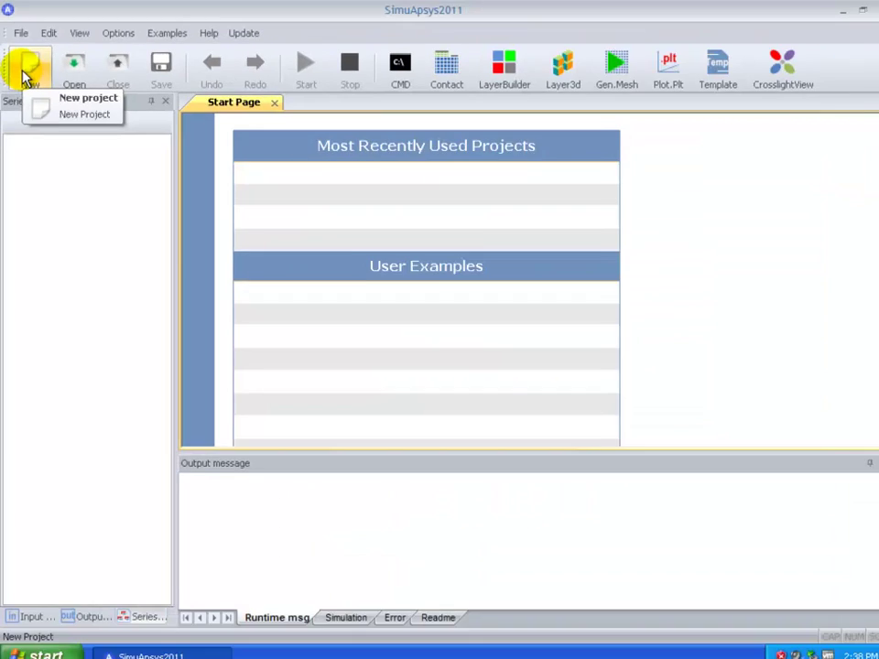
Step: Create a new project named ganled in the Desktop folder
{"action": "left_click", "coordinate": [28, 71]}
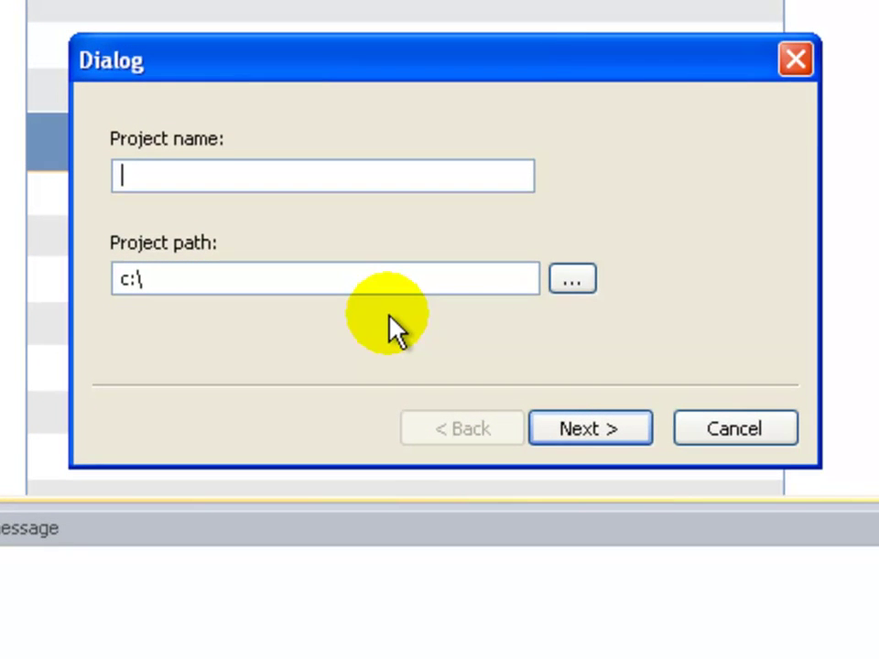
{"action": "left_click", "coordinate": [560, 279]}
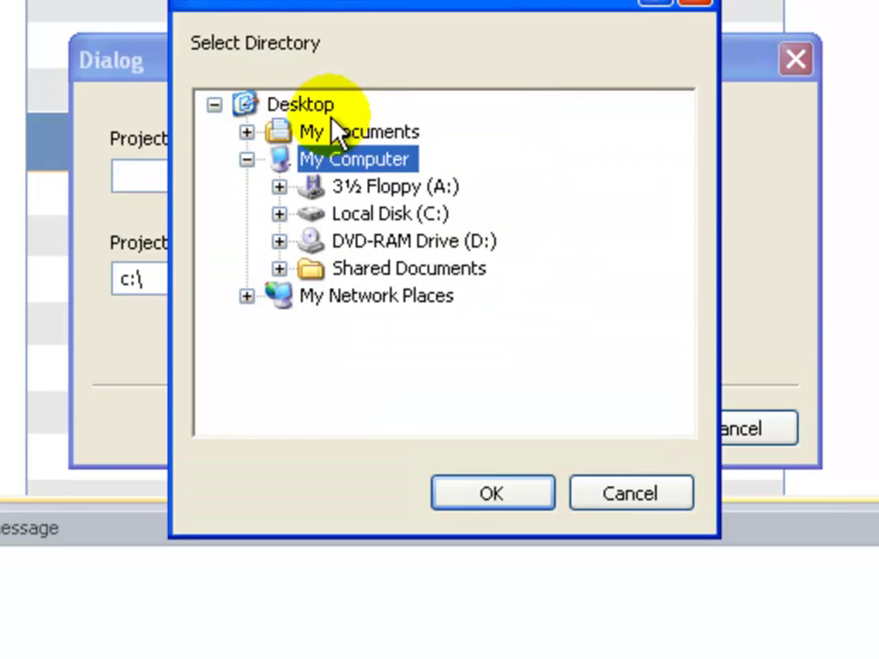
{"action": "left_click", "coordinate": [315, 104]}
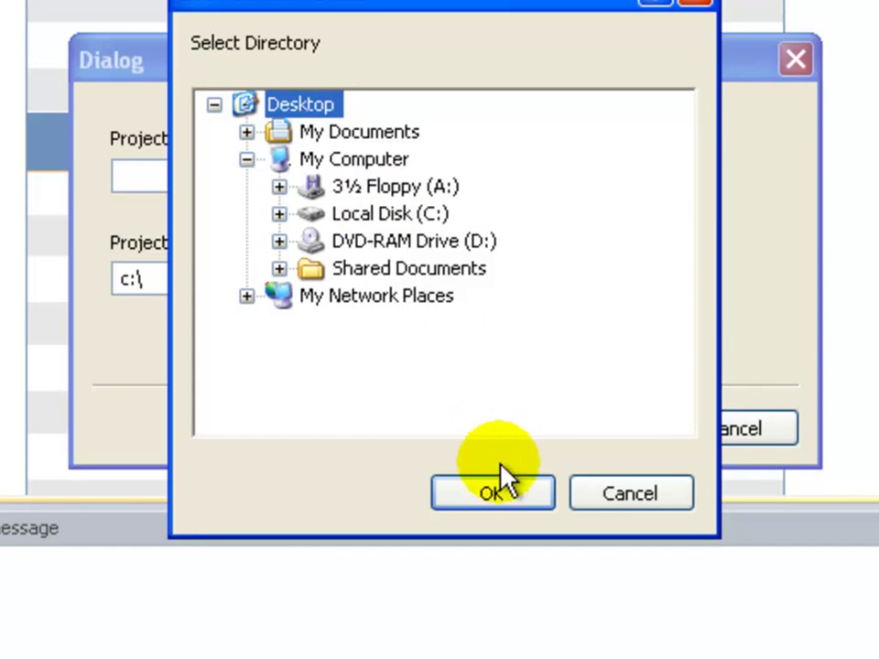
{"action": "left_click", "coordinate": [498, 493]}
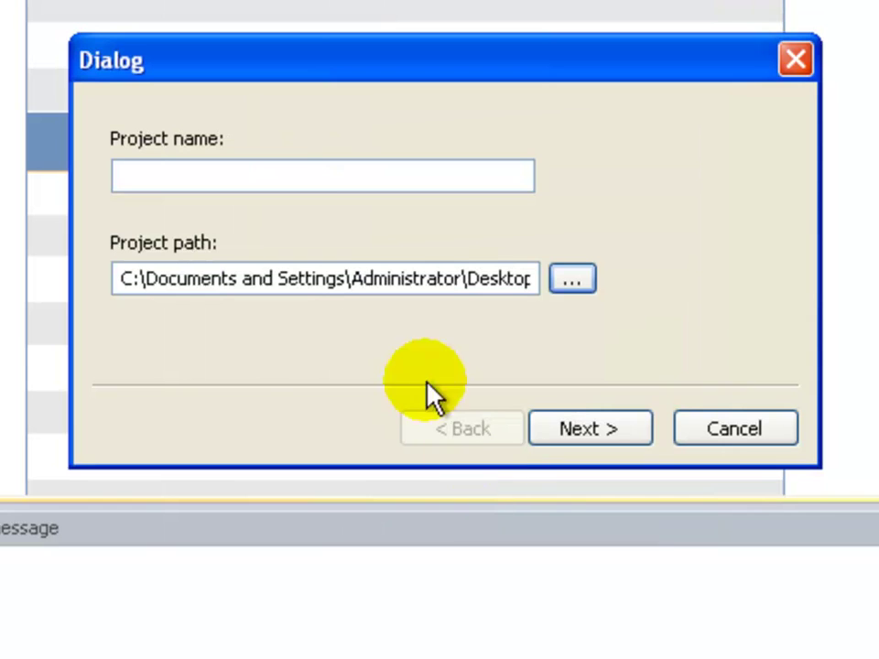
{"action": "left_click", "coordinate": [261, 176]}
{"action": "type", "text": "ganled"}
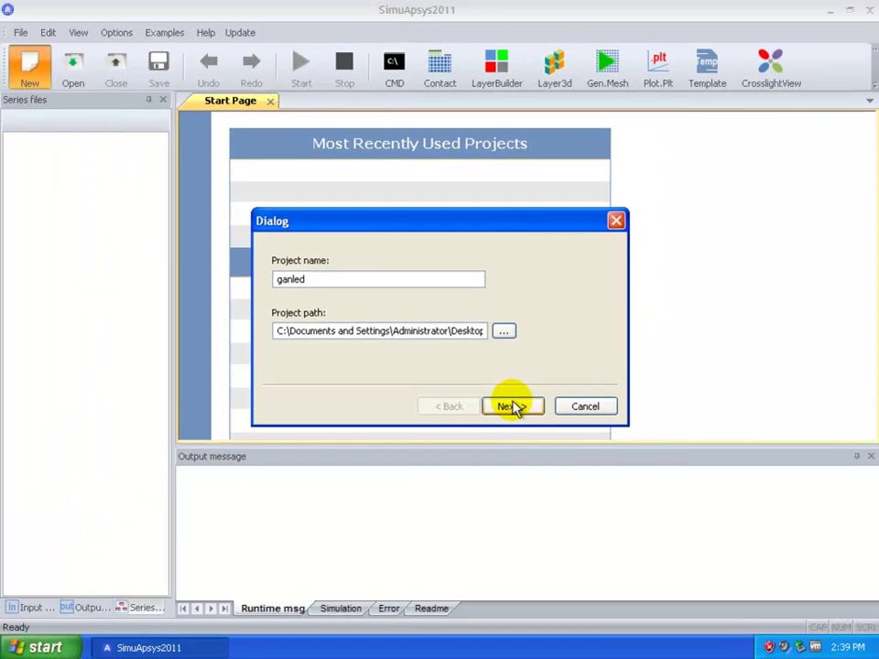
{"action": "left_click", "coordinate": [591, 423]}
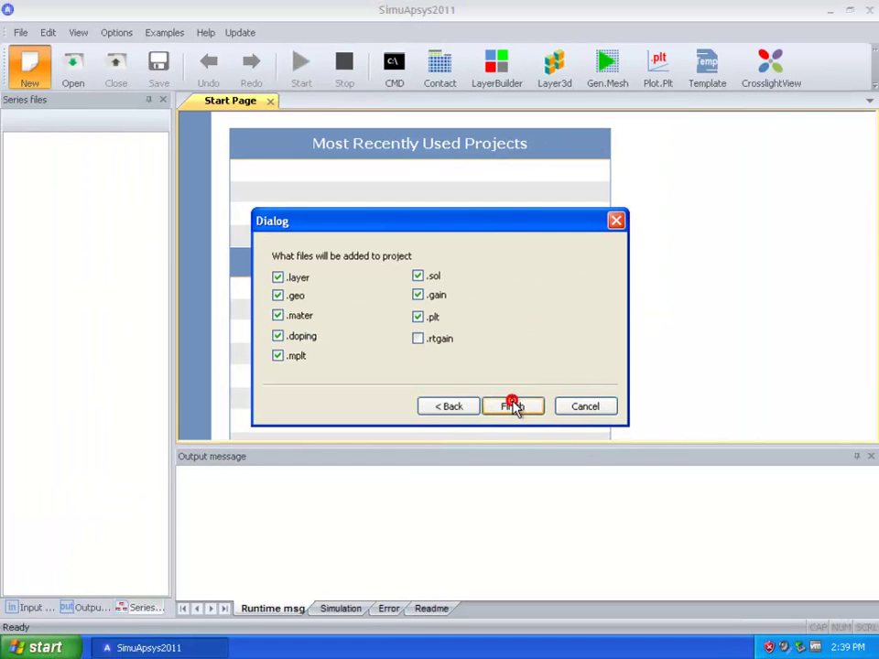
{"action": "left_click", "coordinate": [512, 406]}
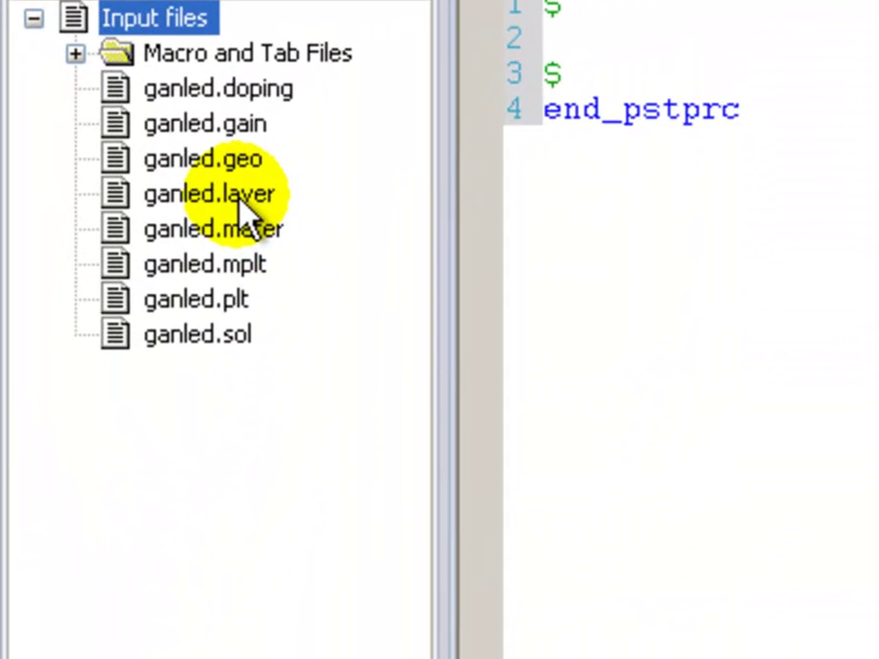
Step: Open ganled.layer in LayerBuilder from the Input files tree
{"action": "right_click", "coordinate": [174, 218]}
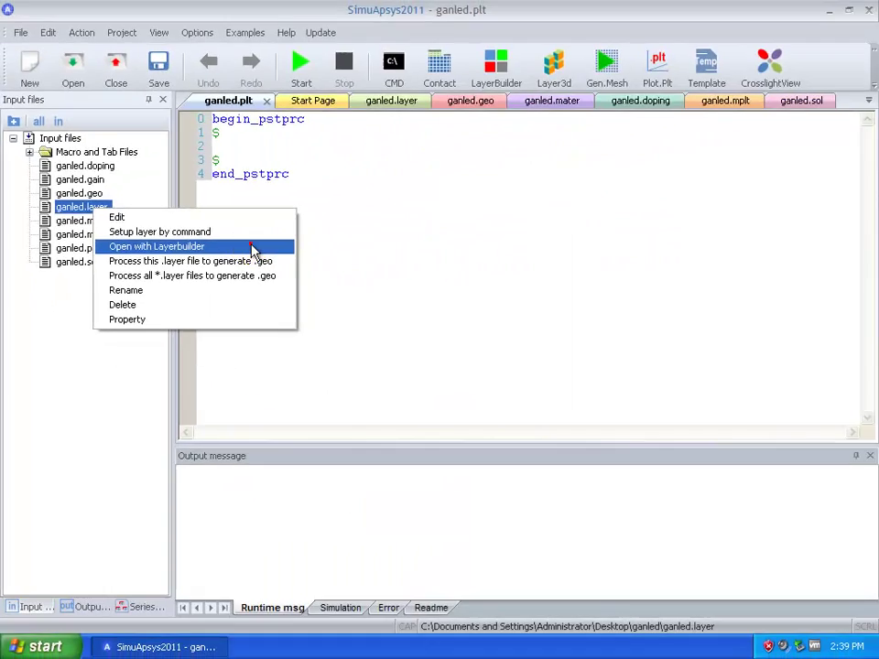
{"action": "left_click", "coordinate": [652, 302]}
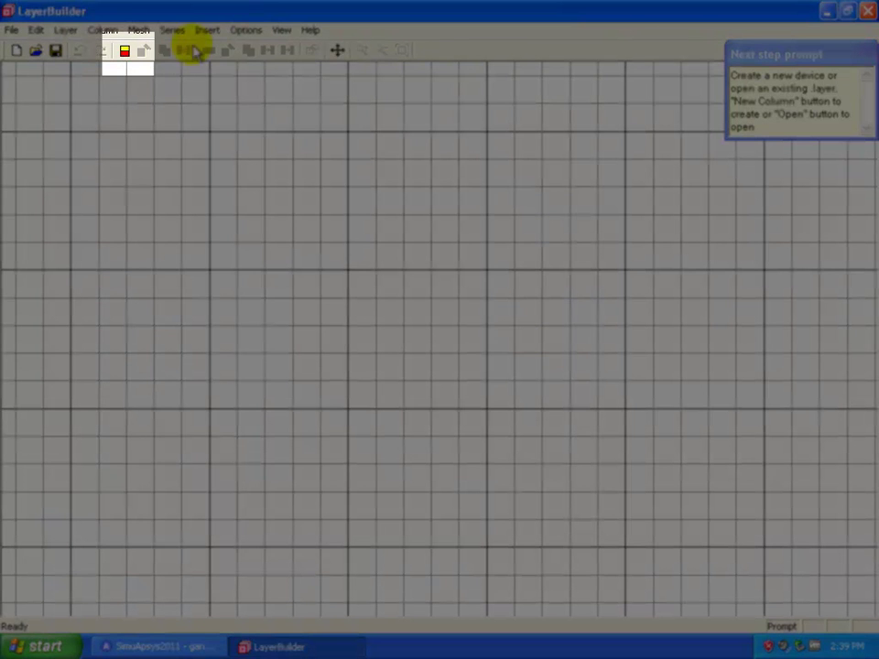
Step: Start a new 6 um wide column and set its bulk material to algan
{"action": "left_click", "coordinate": [129, 54]}
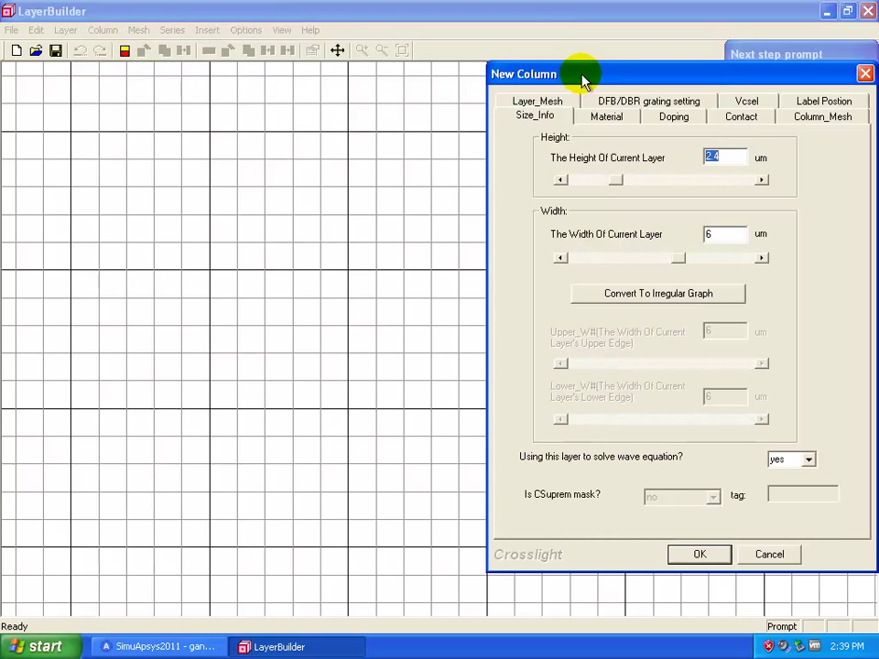
{"action": "left_click_drag", "start_coordinate": [578, 78], "coordinate": [308, 74]}
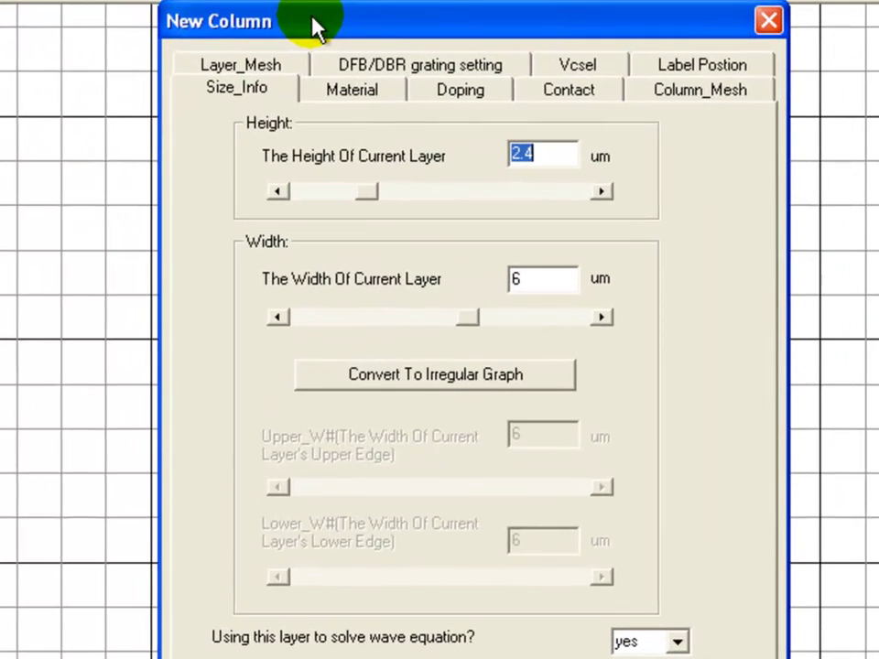
{"action": "left_click", "coordinate": [567, 154]}
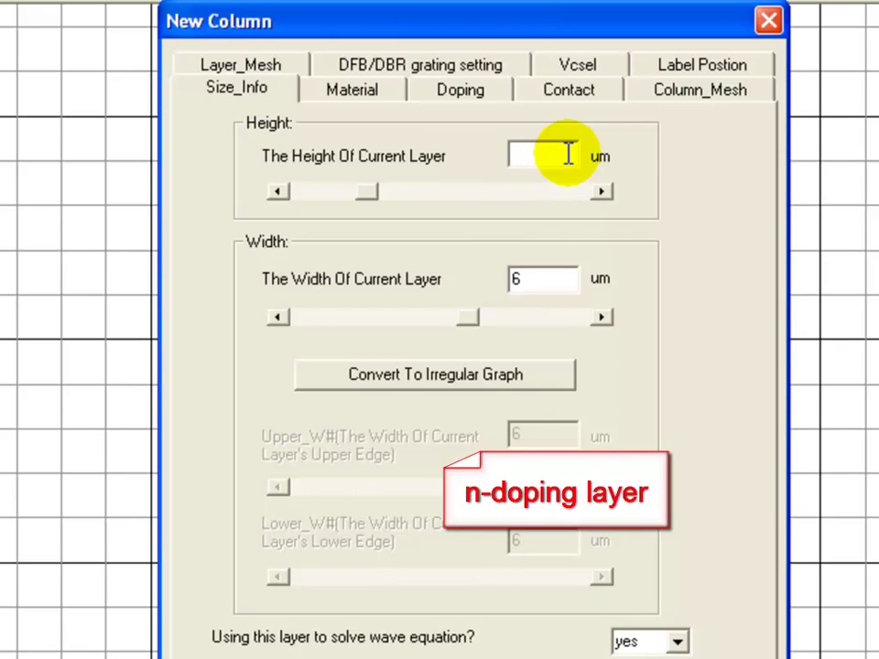
{"action": "left_click", "coordinate": [367, 92]}
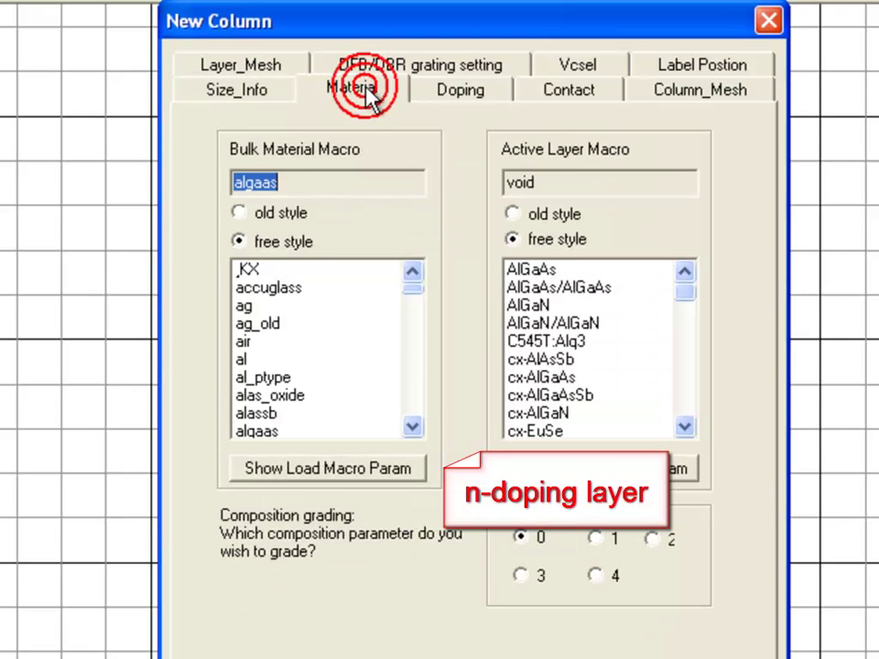
{"action": "left_click", "coordinate": [417, 326]}
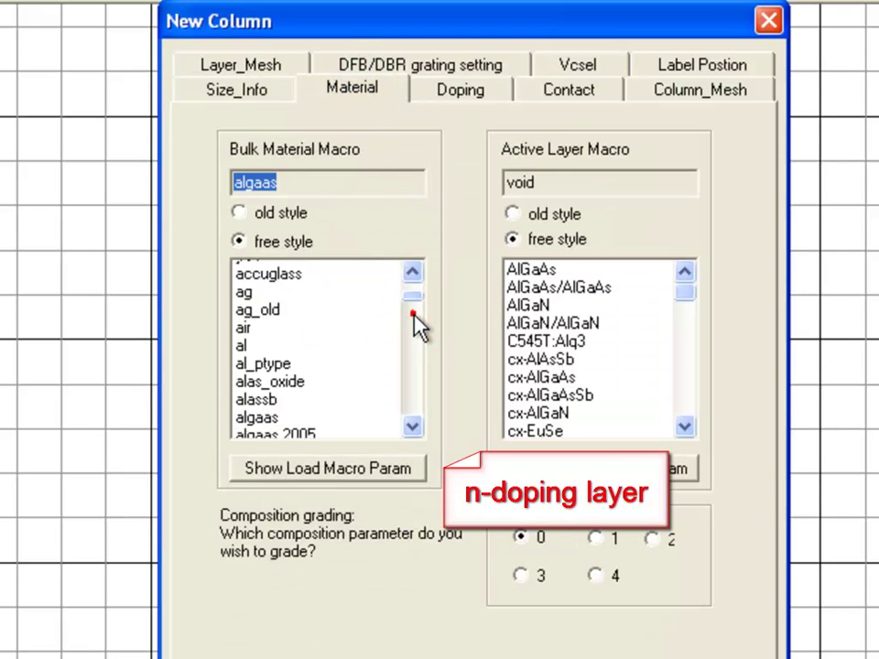
{"action": "left_click", "coordinate": [266, 394]}
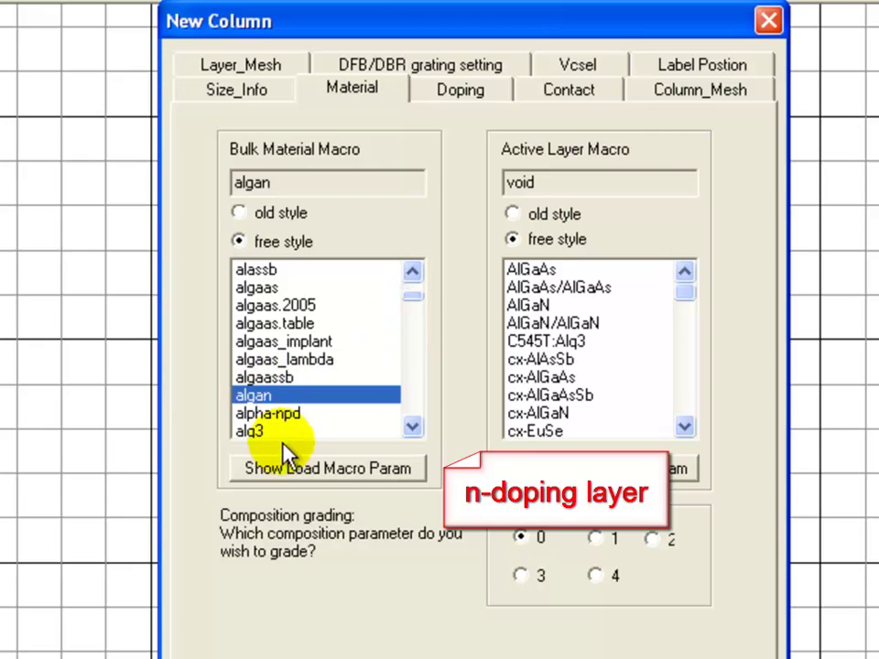
{"action": "left_click", "coordinate": [283, 473]}
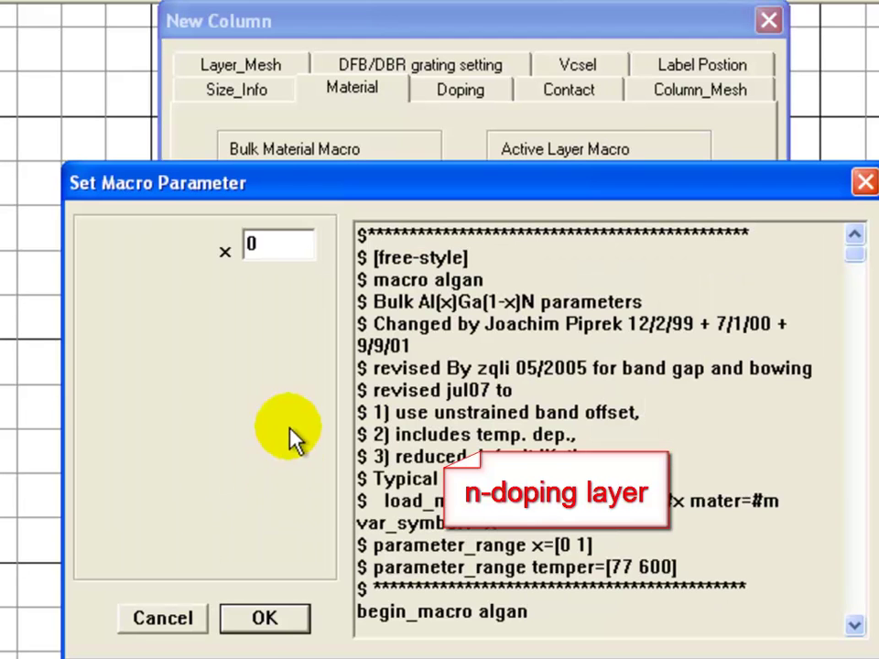
{"action": "left_click", "coordinate": [267, 618]}
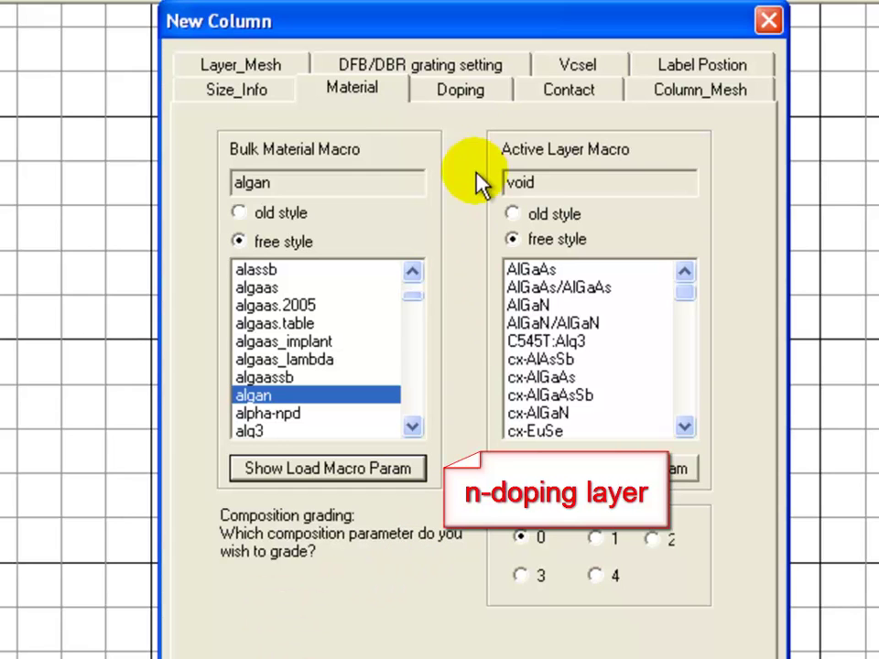
Step: Make the algan layer n-type doped at 5.e24
{"action": "left_click", "coordinate": [461, 95]}
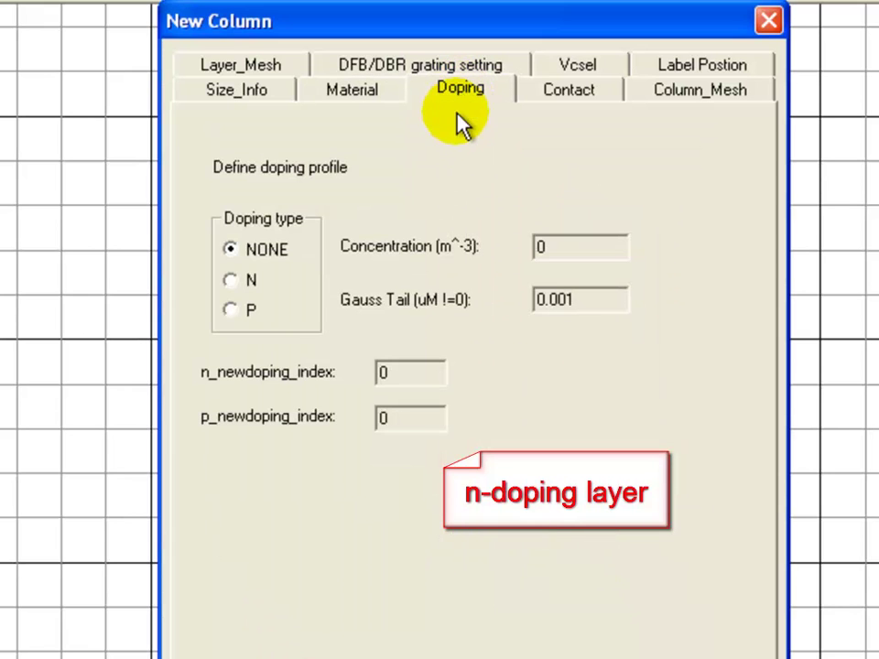
{"action": "left_click", "coordinate": [240, 280]}
{"action": "left_click", "coordinate": [580, 245]}
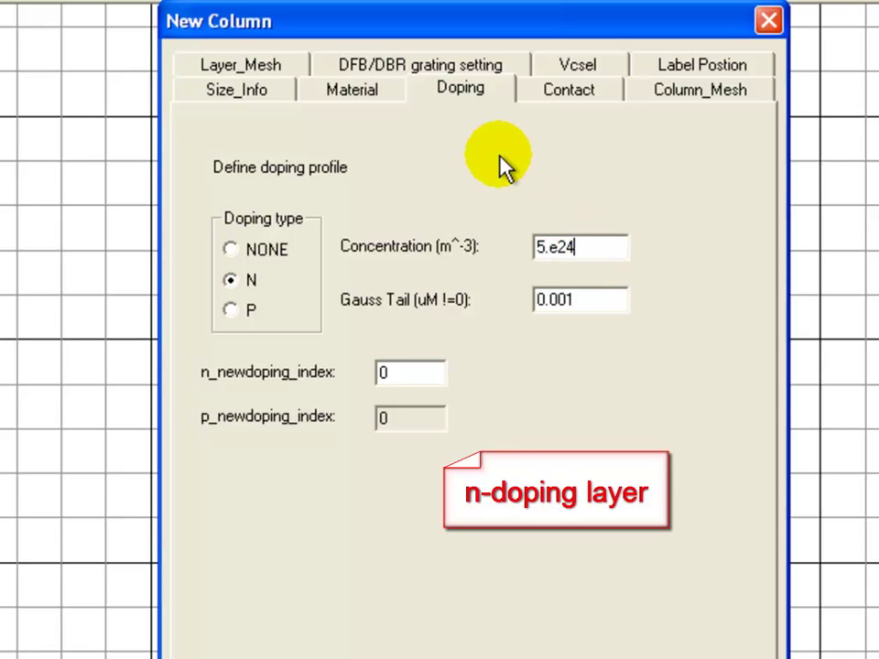
Step: Set mesh number 10 and mesh ratio 0.8, and add the layer to the grid
{"action": "left_click", "coordinate": [216, 72]}
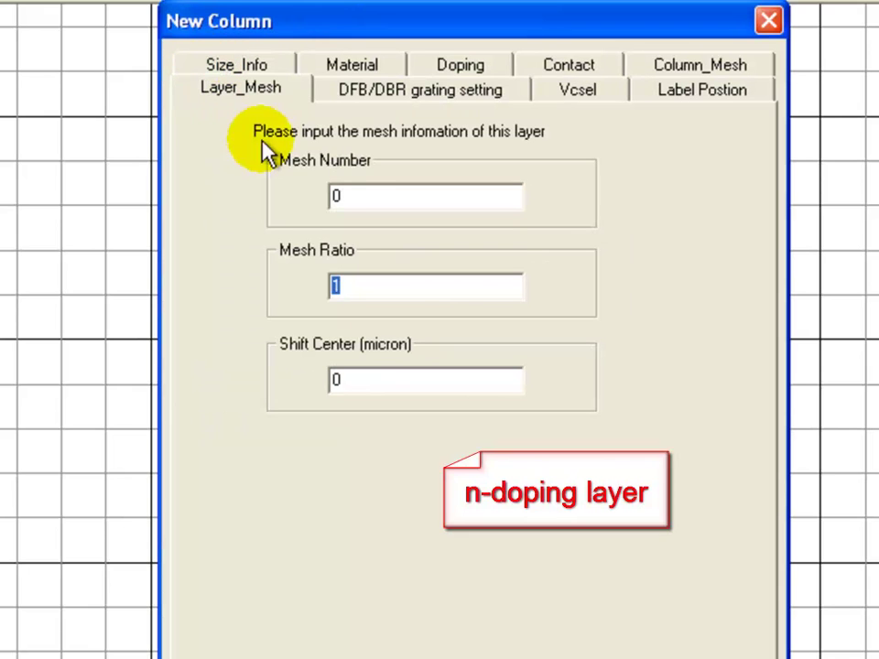
{"action": "double_click", "coordinate": [334, 196]}
{"action": "key", "text": "BackSpace"}
{"action": "type", "text": "10"}
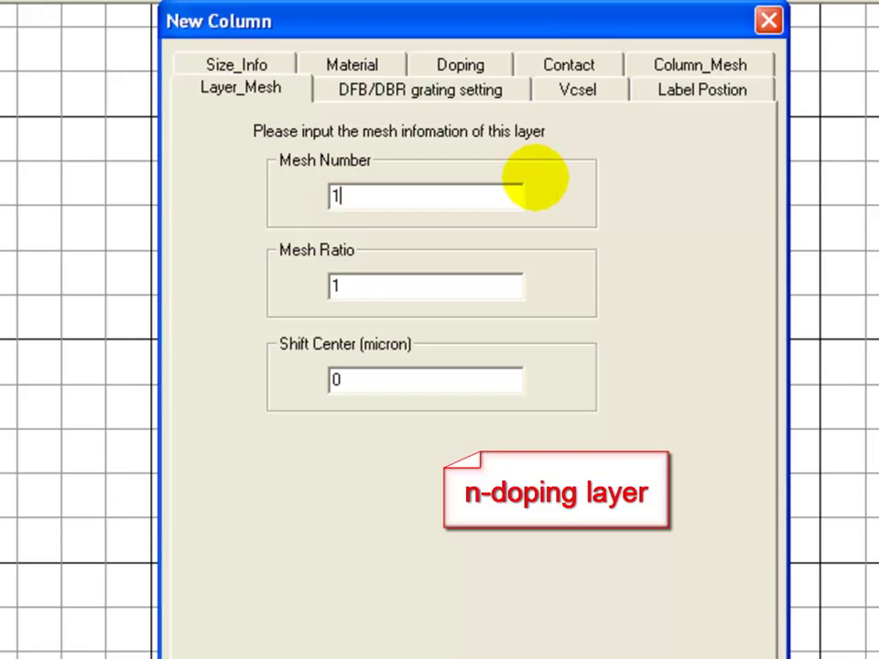
{"action": "left_click", "coordinate": [487, 271]}
{"action": "key", "text": "BackSpace"}
{"action": "type", "text": "0.8"}
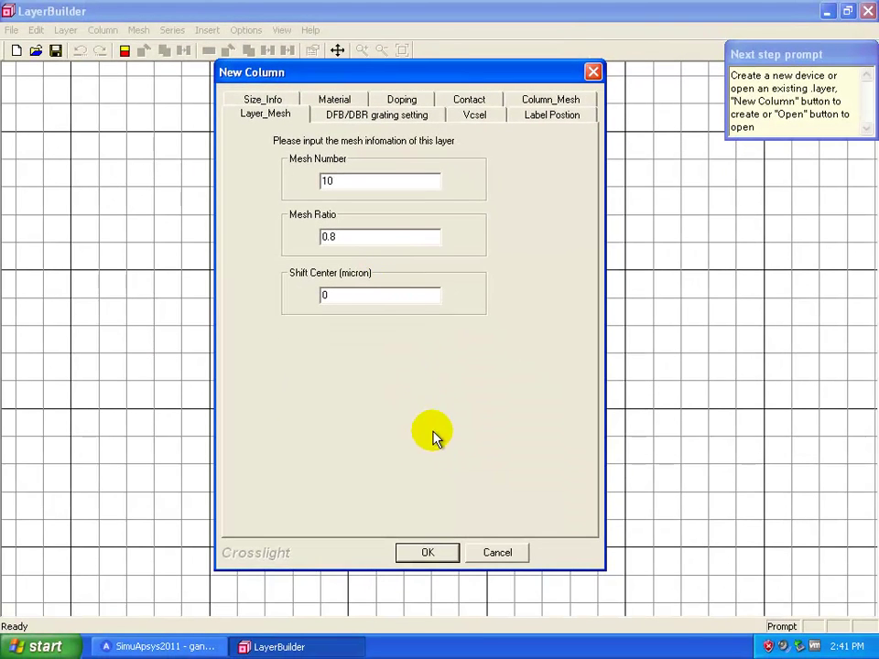
{"action": "left_click", "coordinate": [426, 552]}
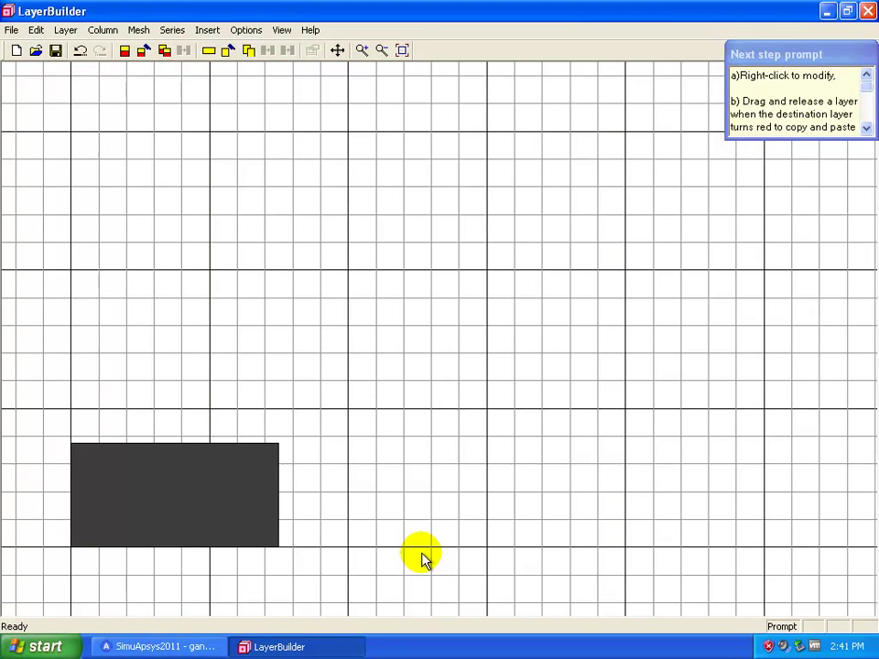
Step: Select the pink base layer and start a new layer on top of it
{"action": "left_click", "coordinate": [362, 465]}
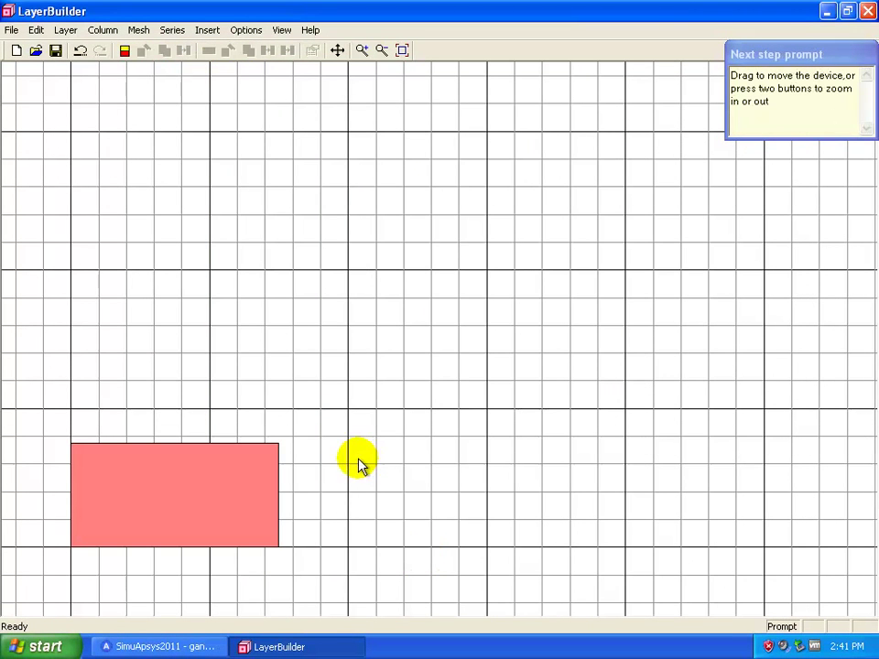
{"action": "mouse_move", "coordinate": [256, 455]}
{"action": "left_click", "coordinate": [203, 471]}
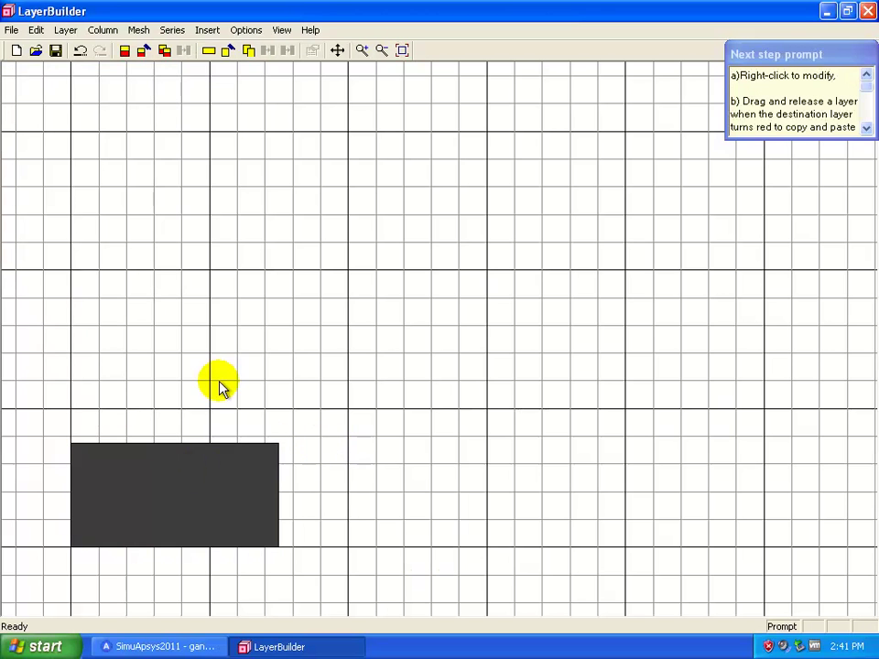
{"action": "left_click", "coordinate": [210, 50]}
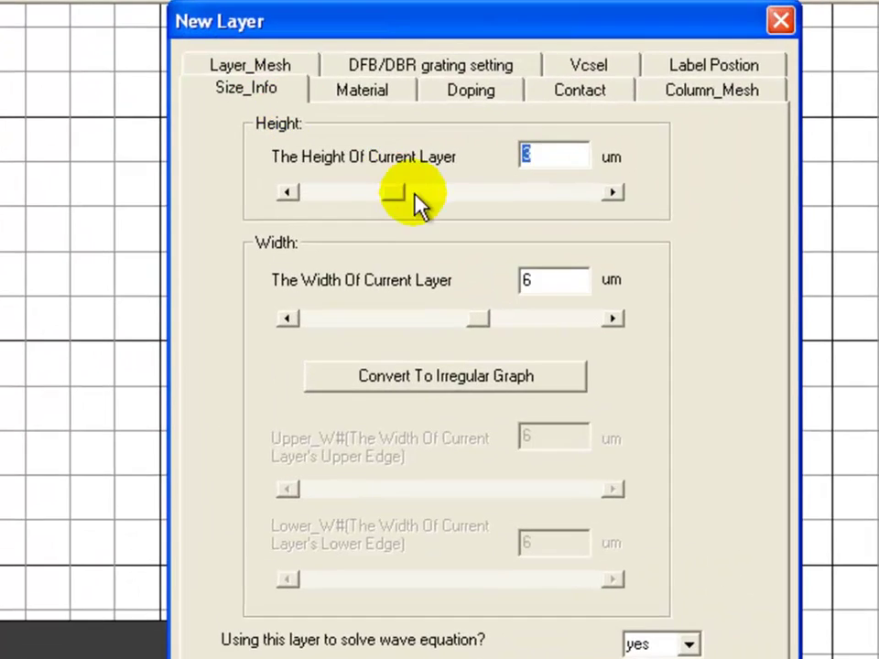
Step: Give the barrier layer height 0.015 um and bulk material ingan with x = 0
{"action": "left_click", "coordinate": [567, 158]}
{"action": "key", "text": "BackSpace"}
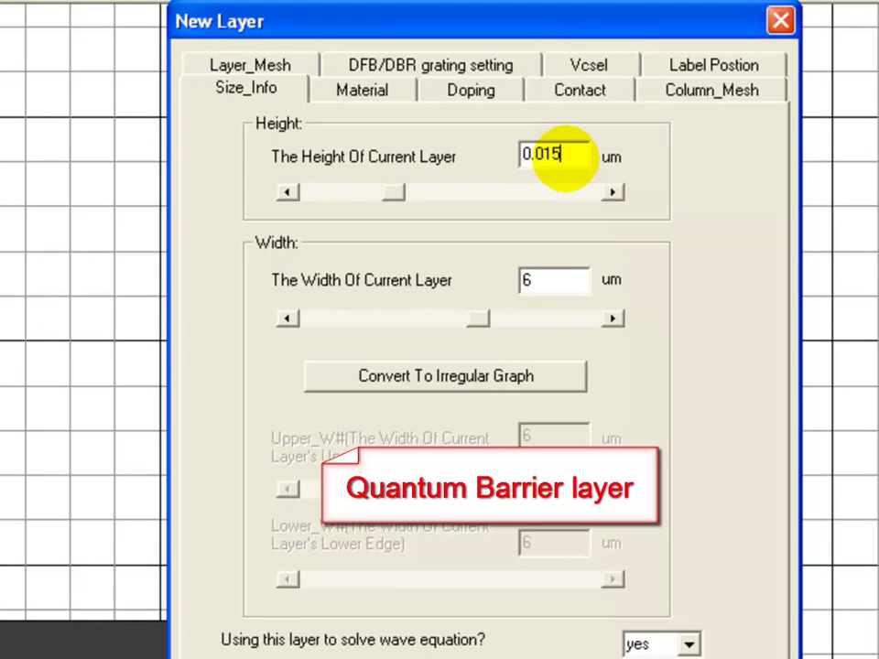
{"action": "left_click", "coordinate": [366, 91]}
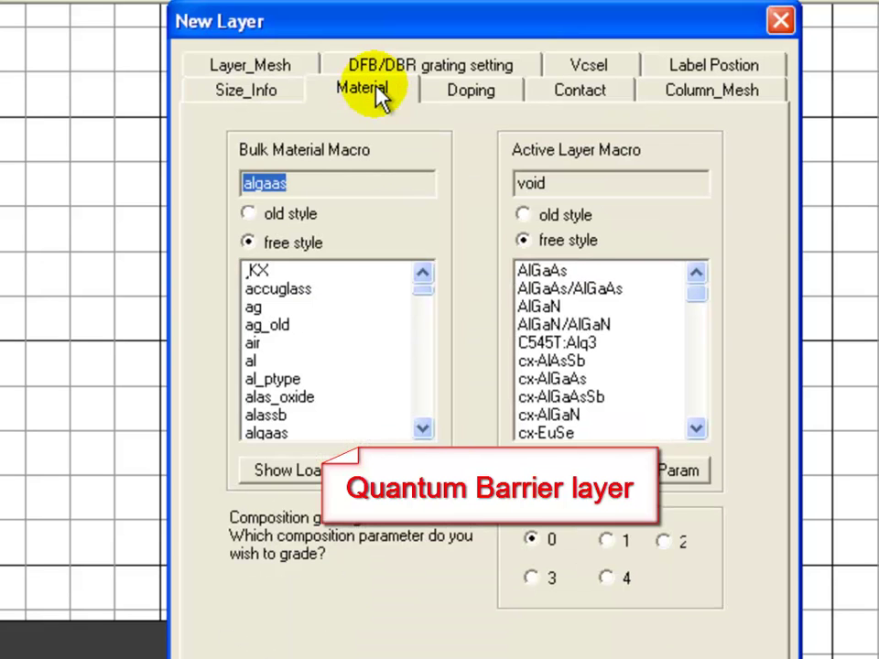
{"action": "scroll", "coordinate": [422, 337], "scroll_direction": "down", "scroll_amount": 3}
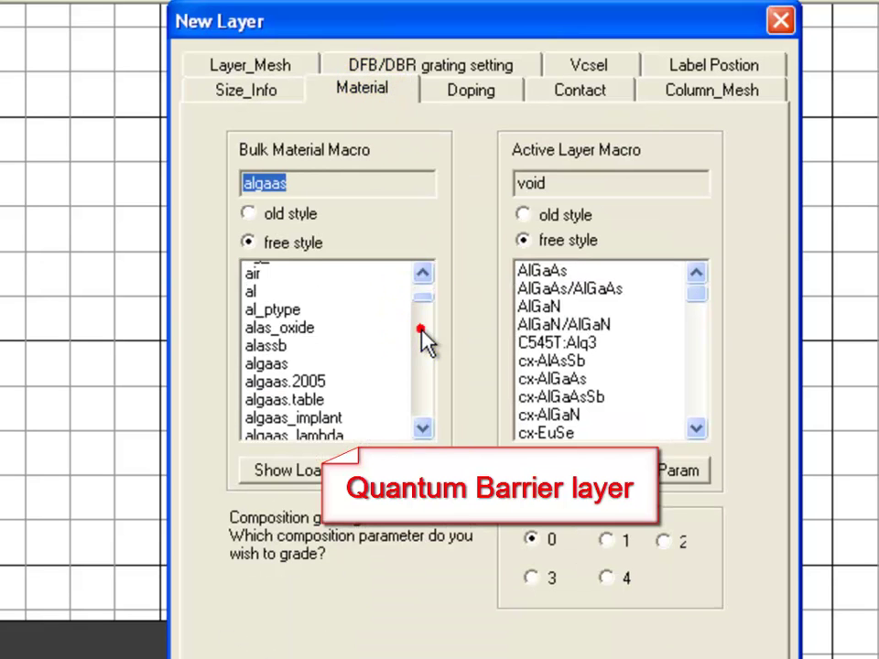
{"action": "left_click", "coordinate": [422, 296]}
{"action": "left_click_drag", "start_coordinate": [424, 300], "coordinate": [422, 353]}
{"action": "left_click", "coordinate": [291, 415]}
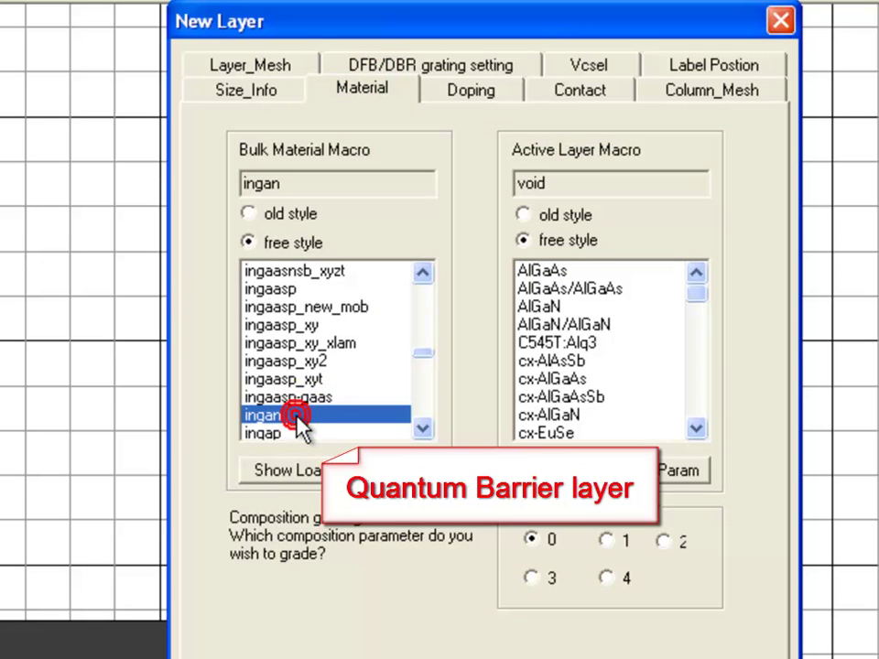
{"action": "left_click", "coordinate": [291, 471]}
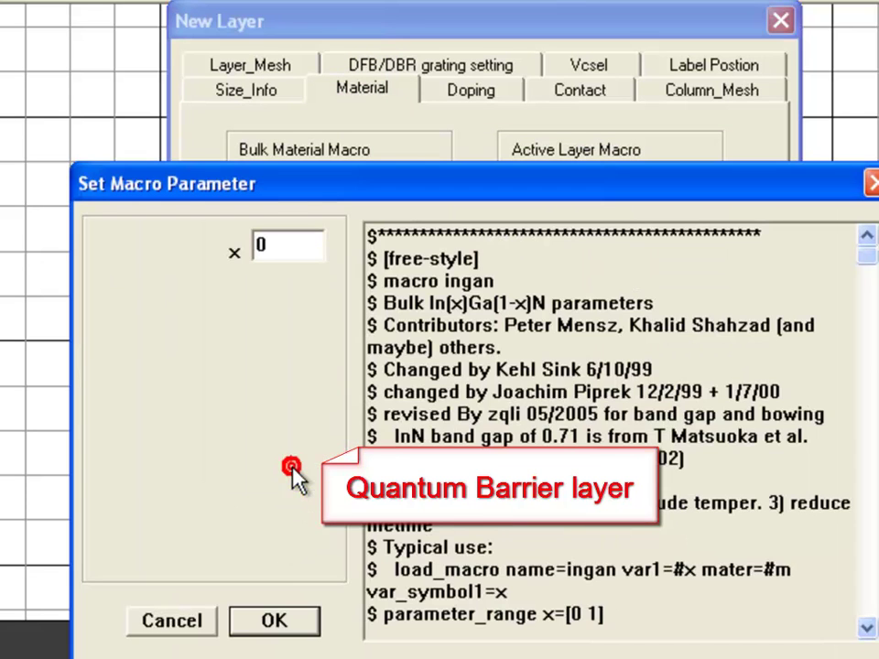
{"action": "left_click", "coordinate": [274, 620]}
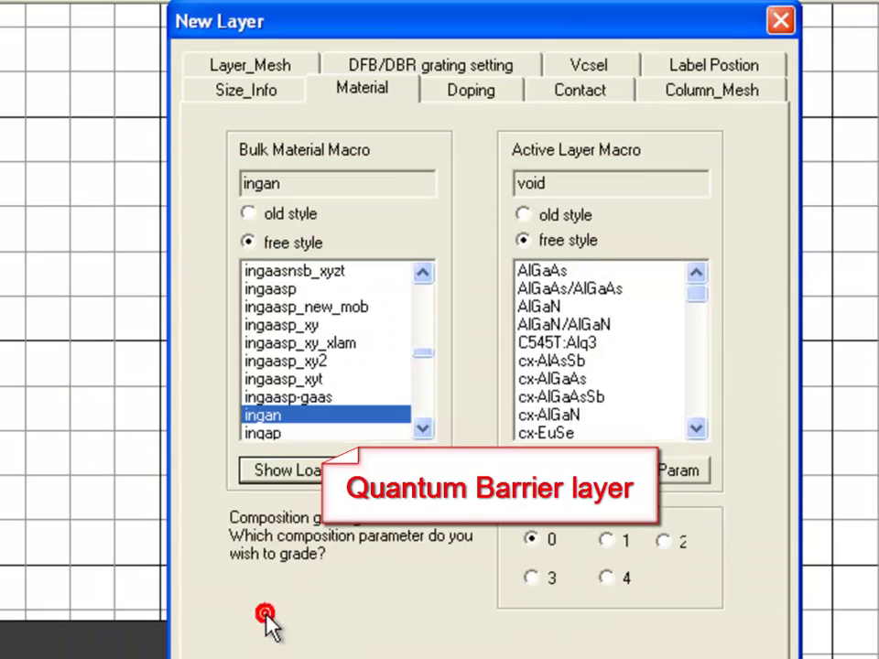
Step: Dope the barrier n-type at 3.e23 with mesh number 6, add it and select it
{"action": "left_click", "coordinate": [477, 92]}
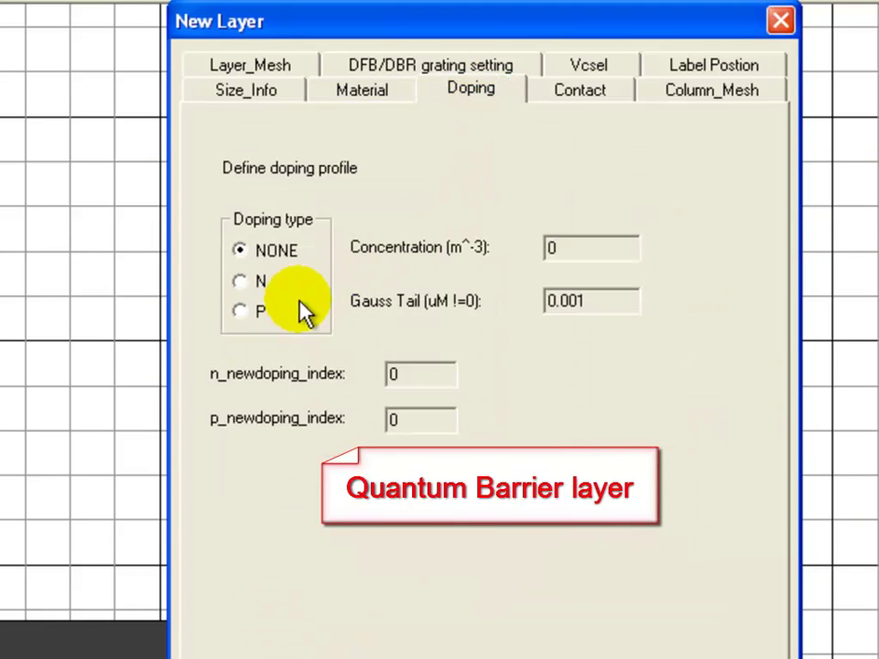
{"action": "left_click", "coordinate": [239, 281]}
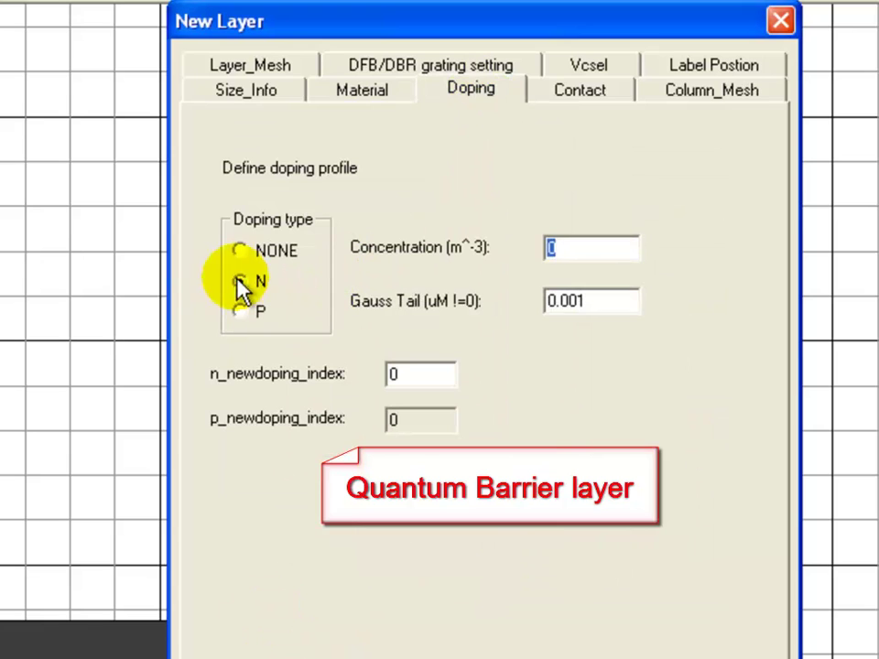
{"action": "left_click", "coordinate": [590, 241]}
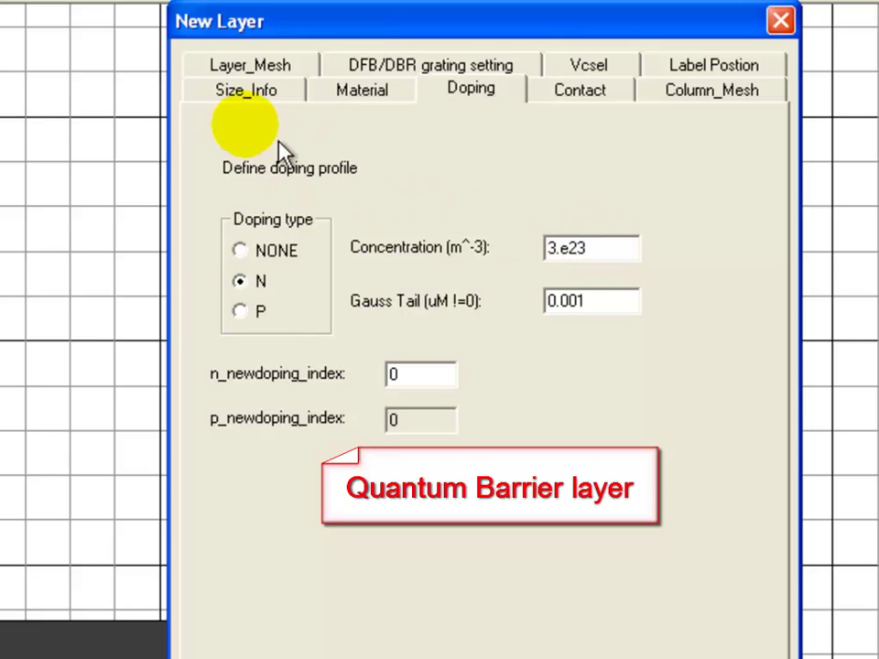
{"action": "left_click", "coordinate": [224, 71]}
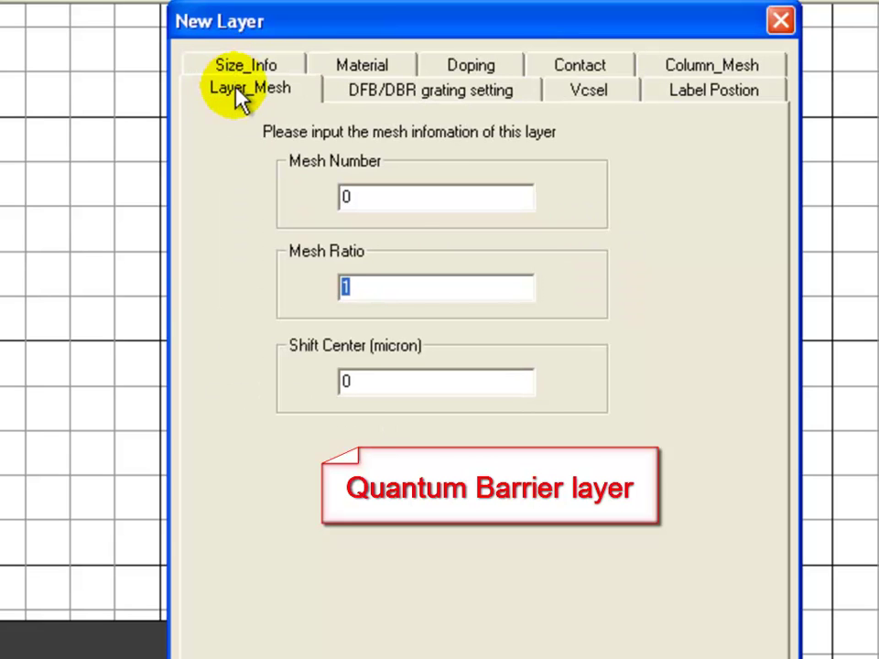
{"action": "left_click", "coordinate": [402, 200]}
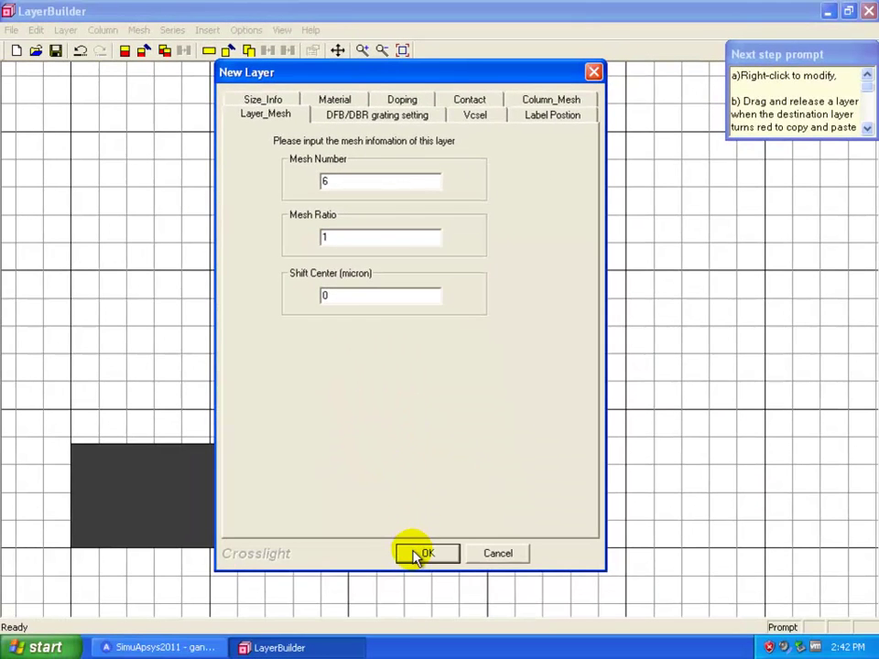
{"action": "left_click", "coordinate": [415, 554]}
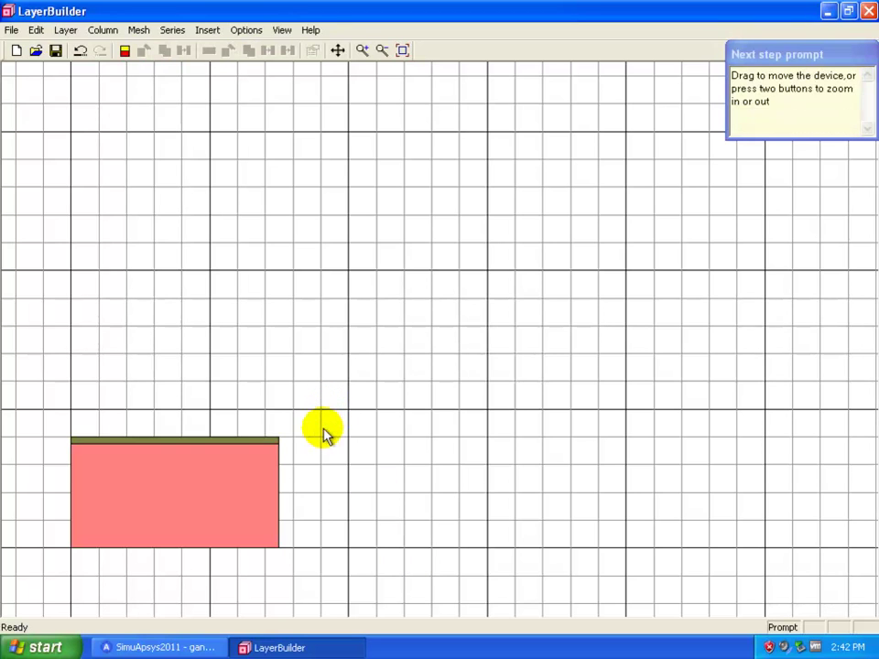
{"action": "left_click", "coordinate": [259, 442]}
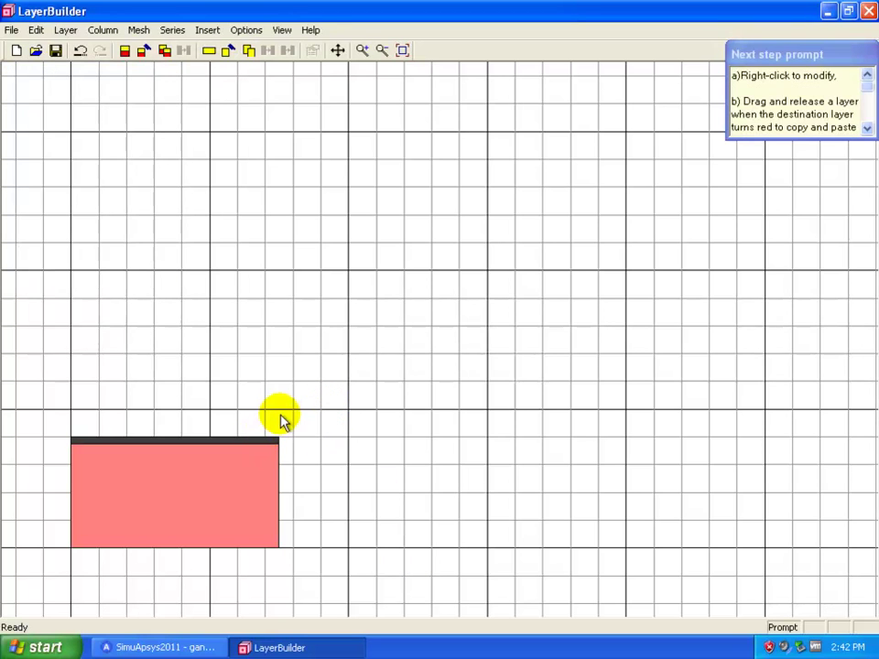
Step: Start a new layer above the barrier with ingan bulk material at indium fraction 0.11
{"action": "left_click", "coordinate": [209, 56]}
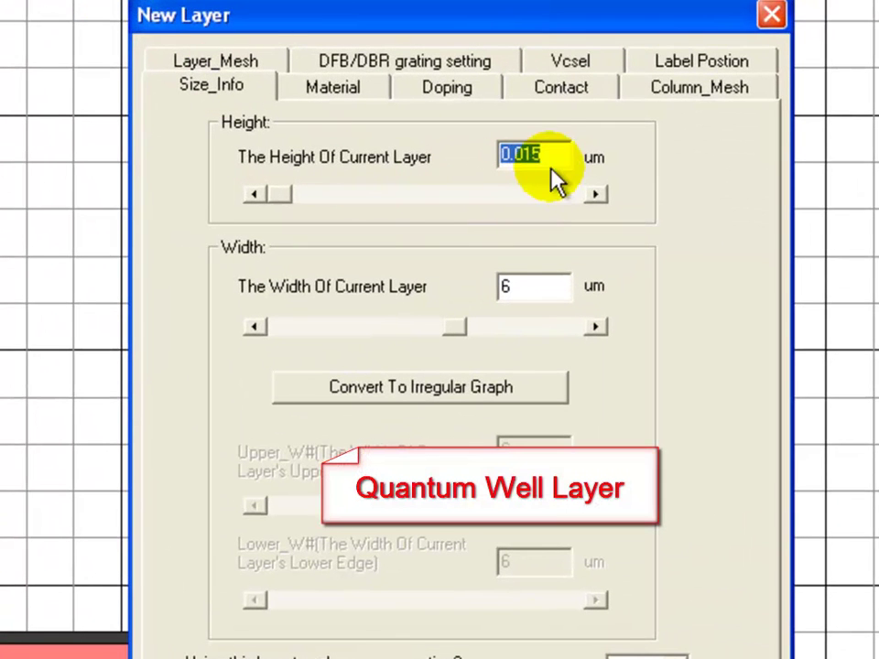
{"action": "left_click", "coordinate": [549, 157]}
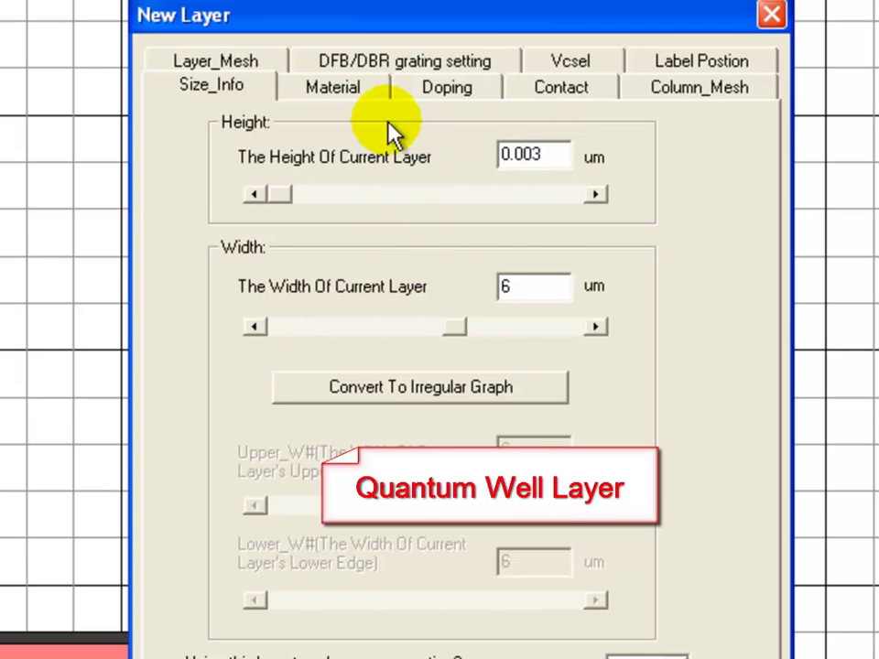
{"action": "left_click", "coordinate": [357, 107]}
{"action": "mouse_move", "coordinate": [398, 295]}
{"action": "left_mouse_down"}
{"action": "mouse_move", "coordinate": [407, 330]}
{"action": "mouse_move", "coordinate": [402, 382]}
{"action": "left_mouse_up"}
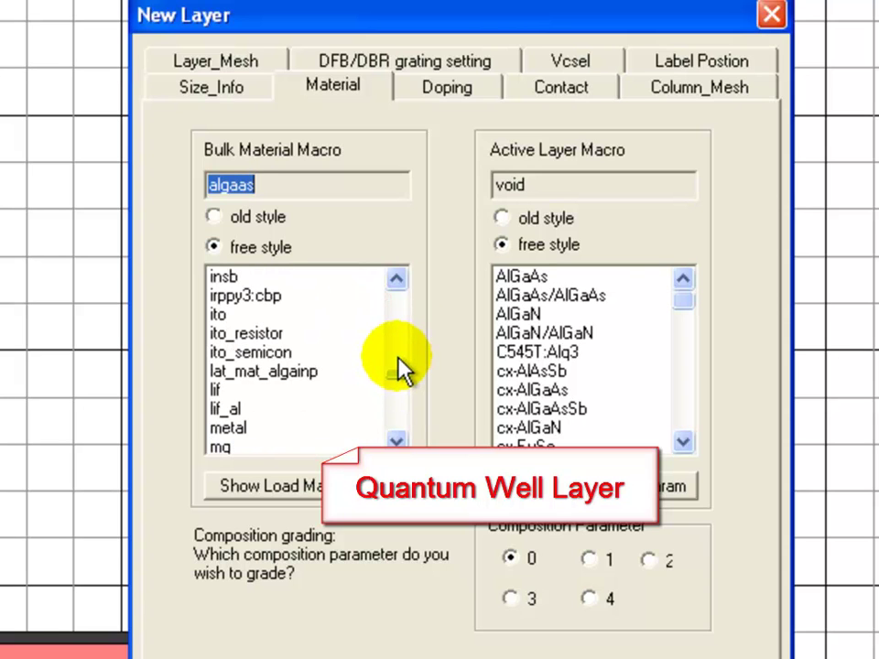
{"action": "left_click", "coordinate": [397, 348]}
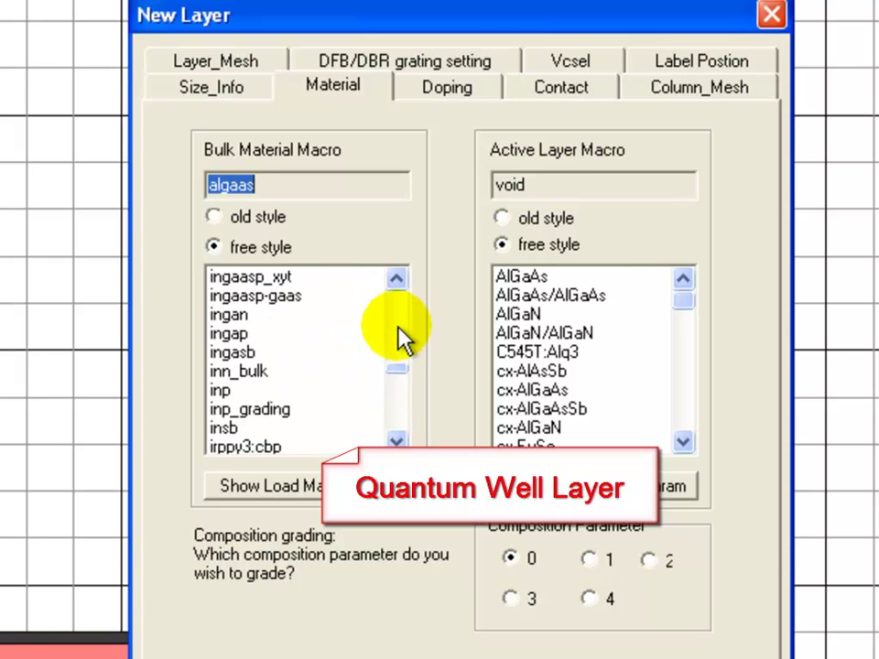
{"action": "left_click", "coordinate": [278, 311]}
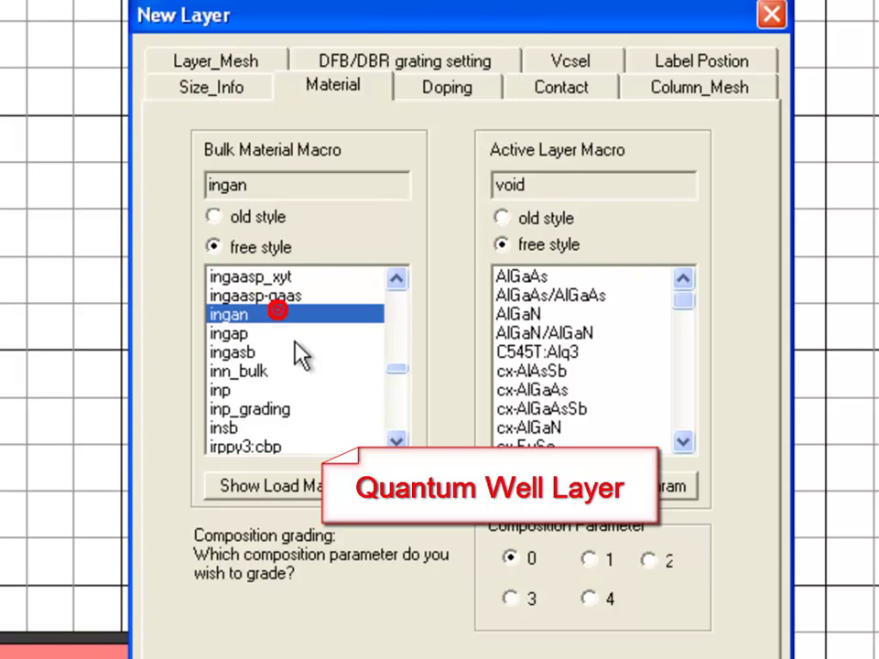
{"action": "left_click", "coordinate": [300, 485]}
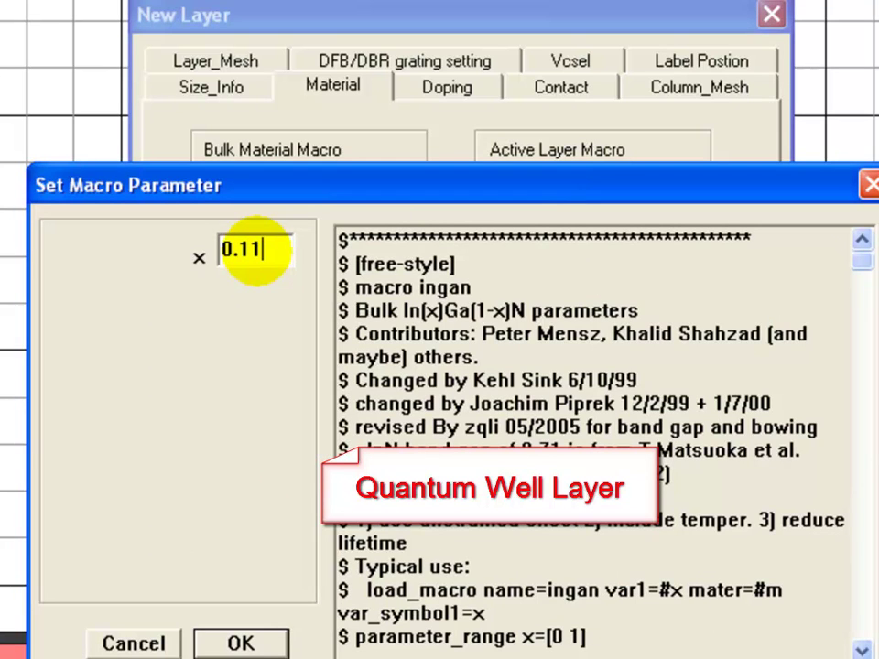
{"action": "left_click", "coordinate": [221, 647]}
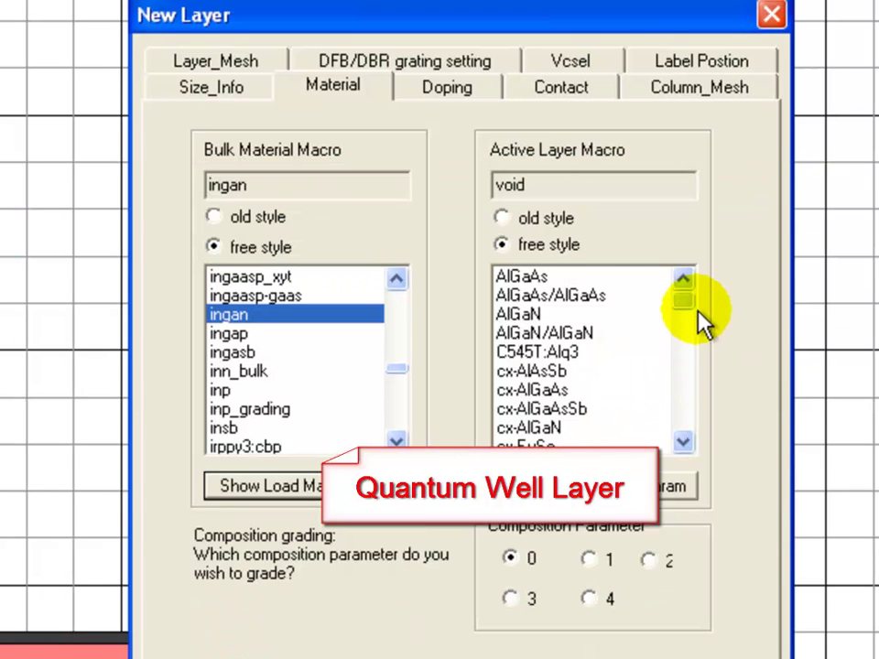
Step: Set InGaN/InGaN as the active layer model with well composition xw 0.11 and barrier composition xb
{"action": "left_click_drag", "start_coordinate": [686, 305], "coordinate": [686, 447]}
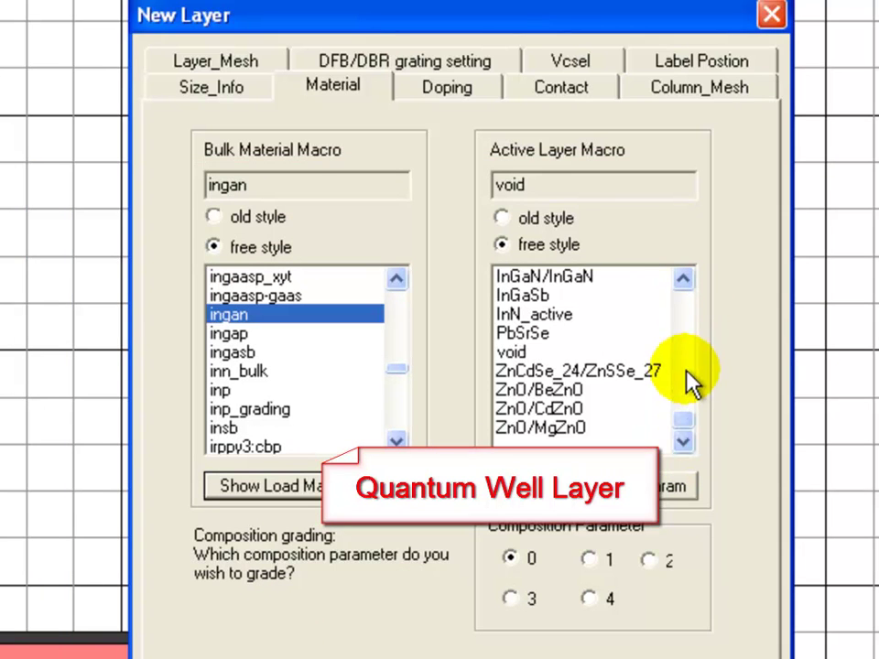
{"action": "left_click", "coordinate": [578, 277]}
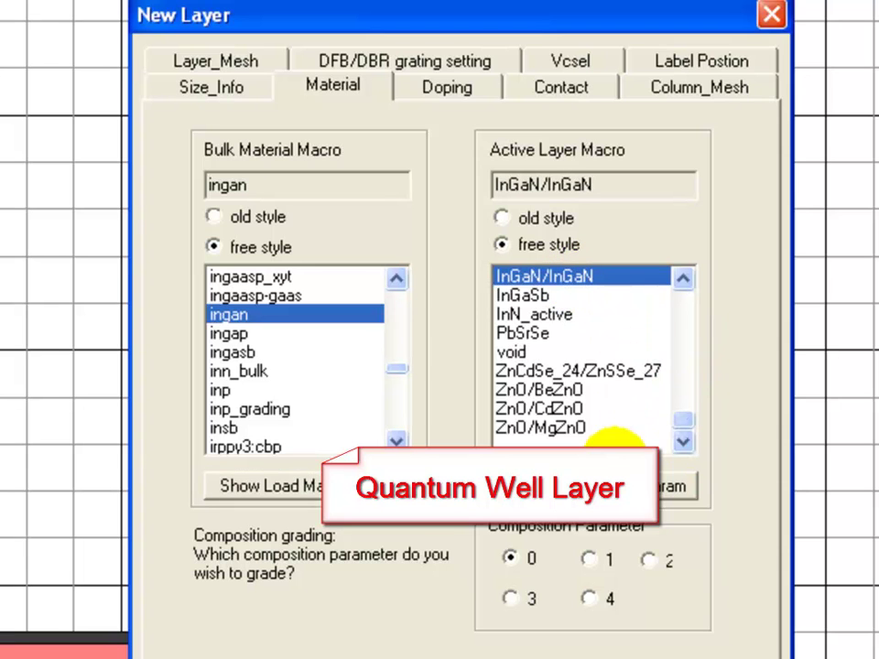
{"action": "left_click", "coordinate": [604, 478]}
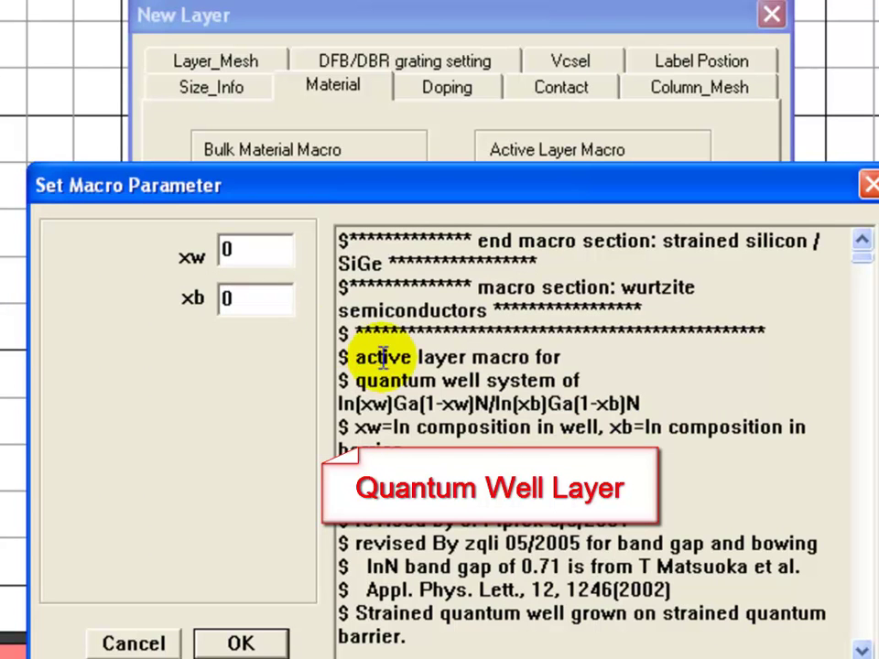
{"action": "left_click", "coordinate": [257, 249]}
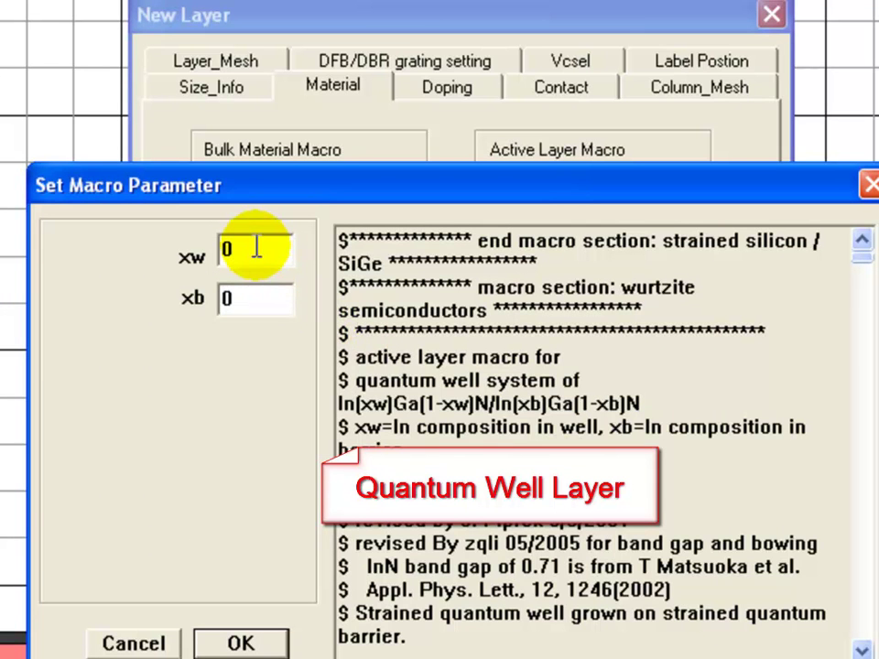
{"action": "key", "text": "Tab"}
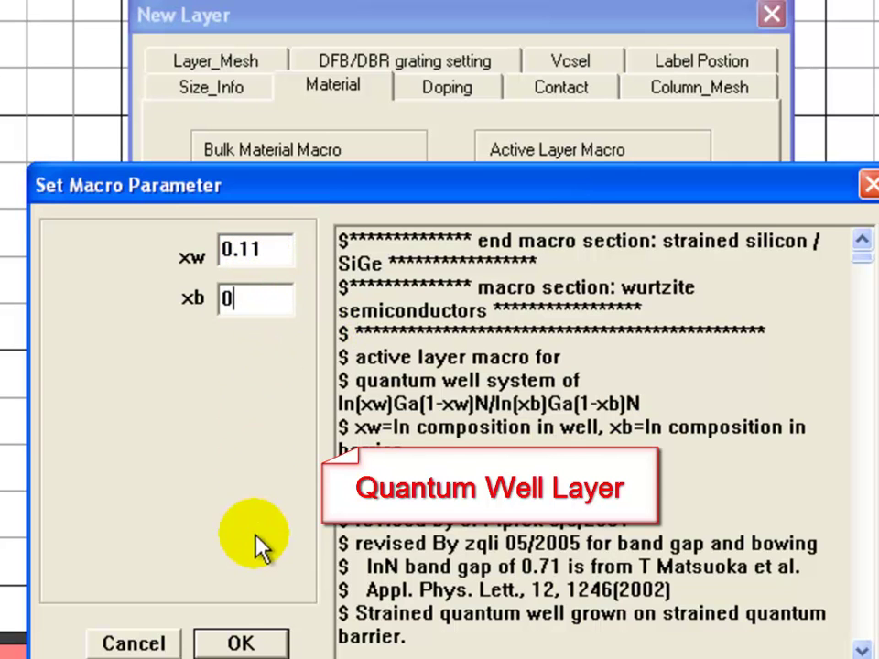
{"action": "left_click", "coordinate": [251, 641]}
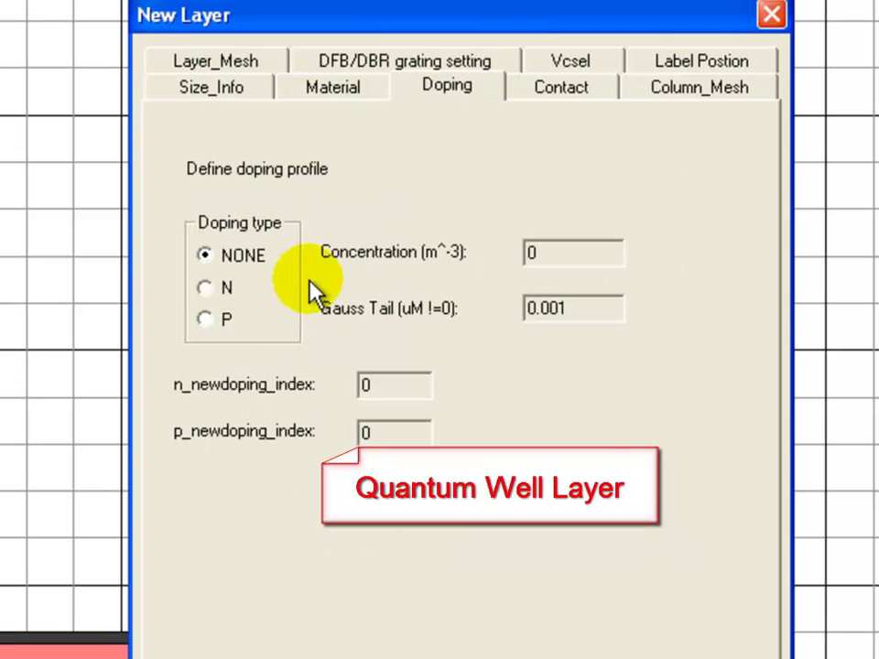
Step: Set mesh number 6 and add the undoped quantum well layer to the stack
{"action": "left_click", "coordinate": [196, 65]}
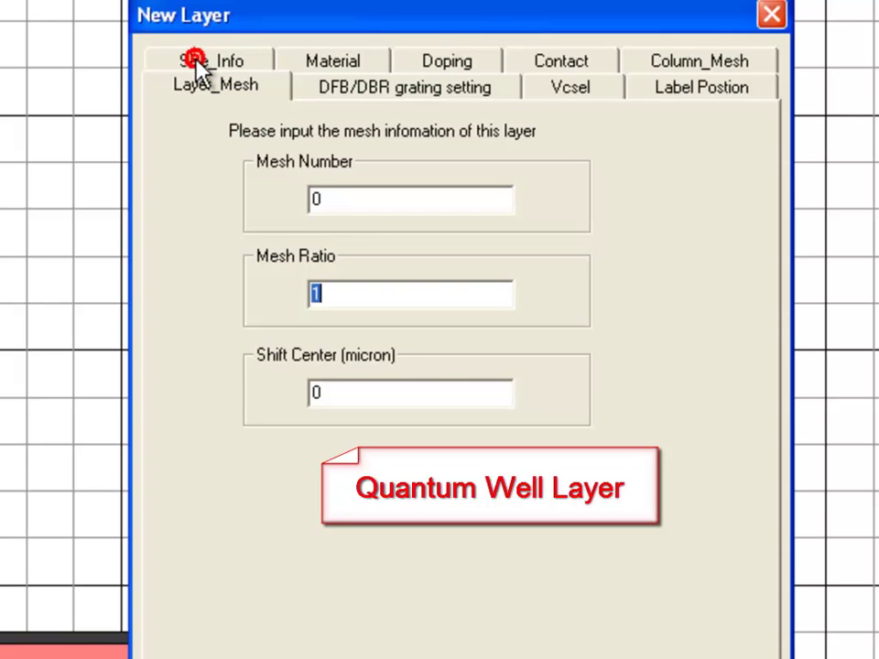
{"action": "left_click", "coordinate": [349, 201]}
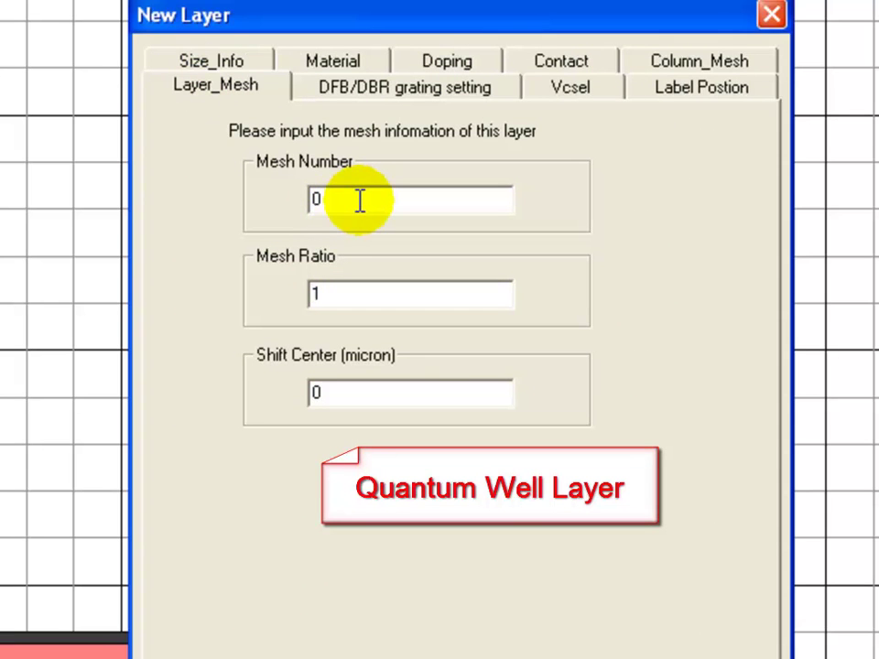
{"action": "type", "text": "6"}
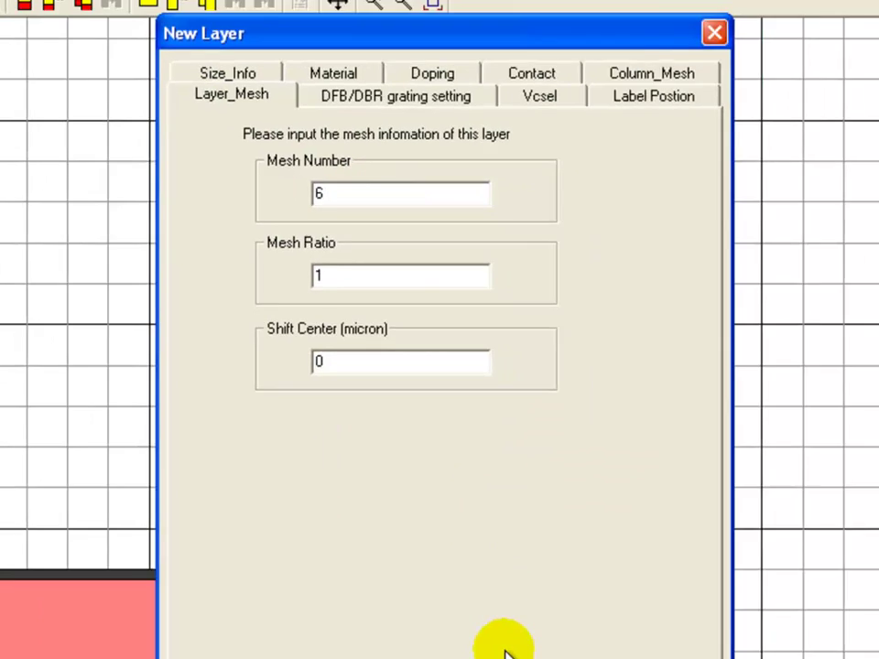
{"action": "left_click", "coordinate": [427, 552]}
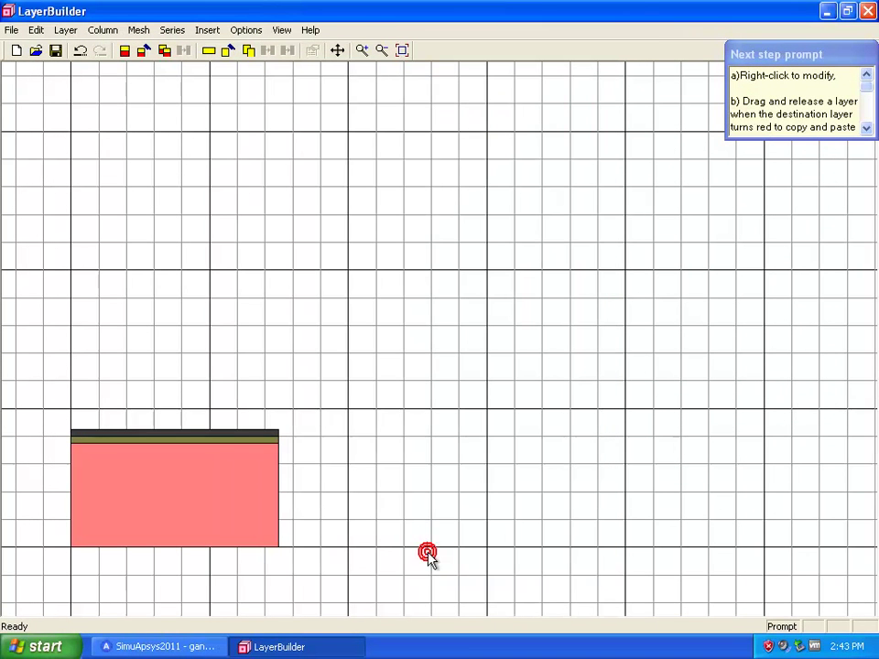
Step: Copy the top well layer and paste it twice onto the stack
{"action": "left_click", "coordinate": [348, 409]}
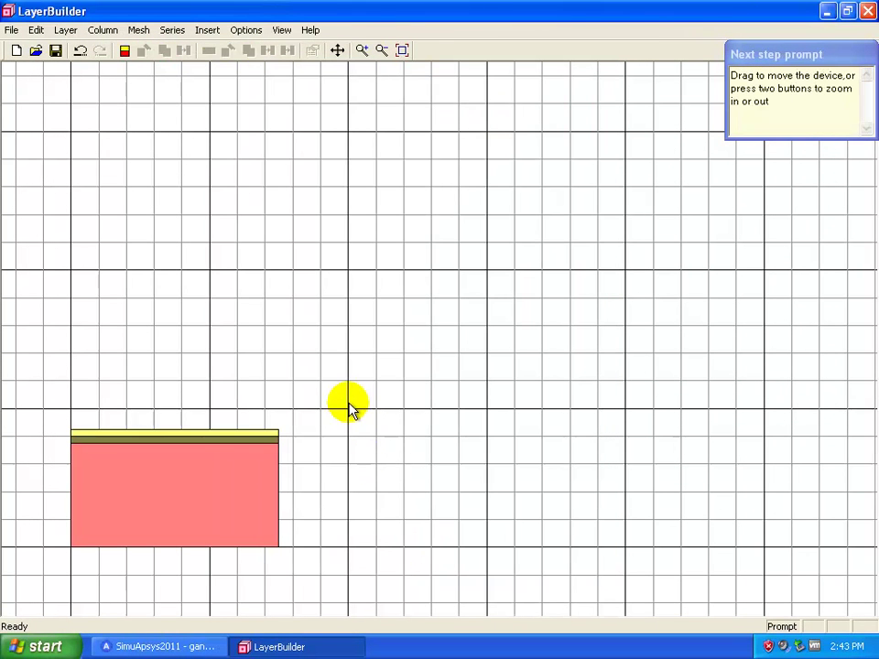
{"action": "left_click", "coordinate": [271, 436]}
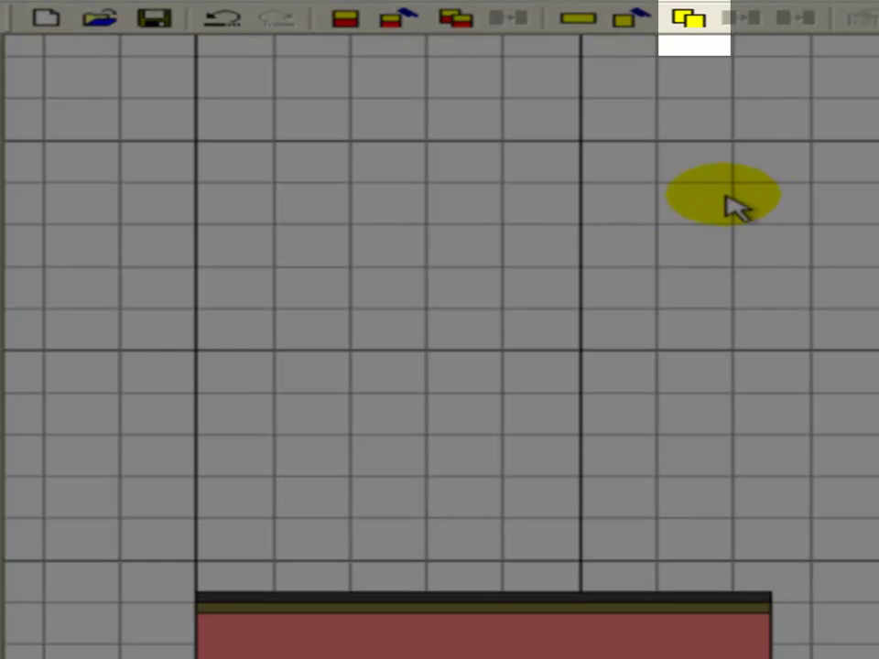
{"action": "left_click", "coordinate": [693, 20]}
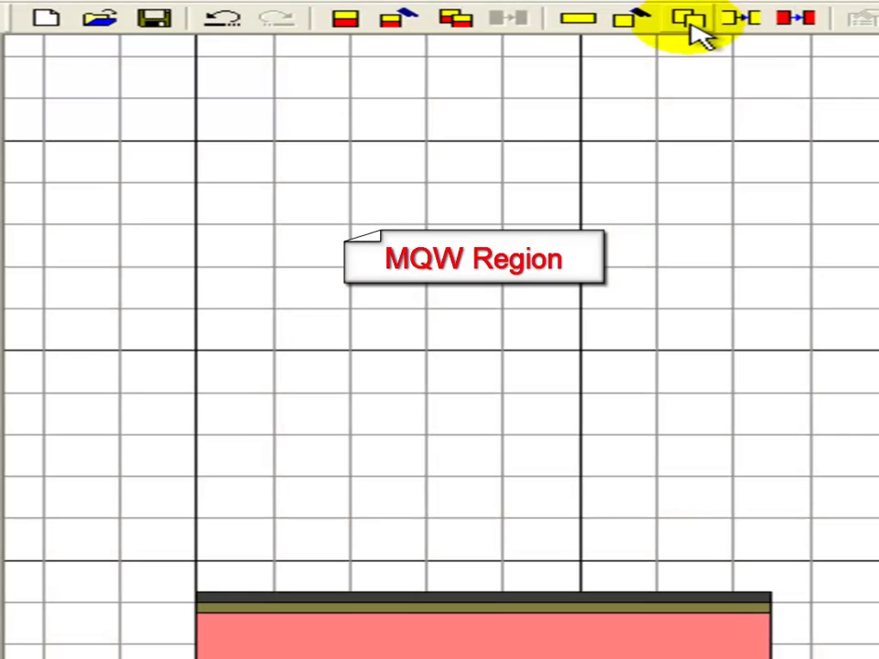
{"action": "left_click", "coordinate": [751, 26]}
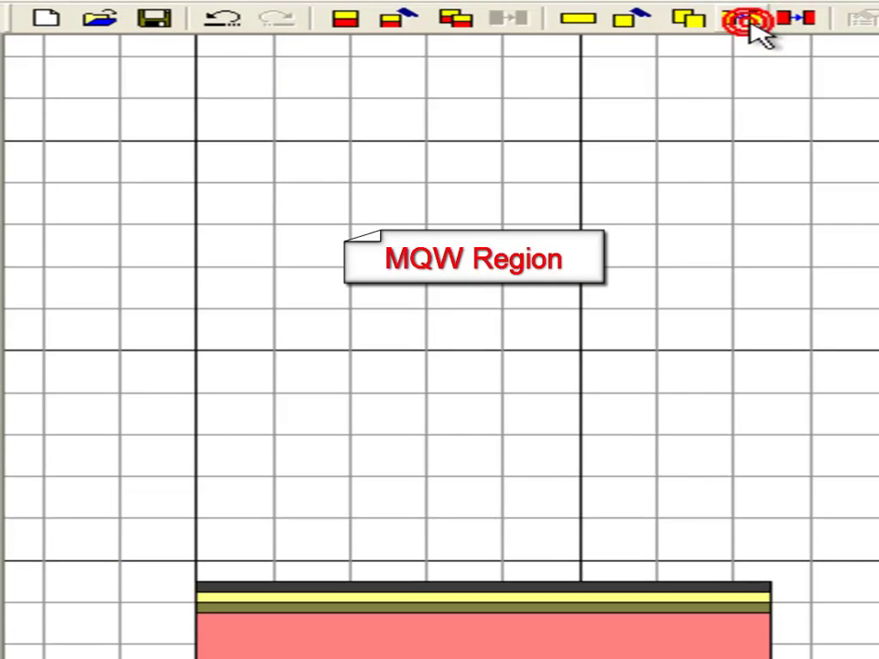
{"action": "left_click", "coordinate": [751, 25]}
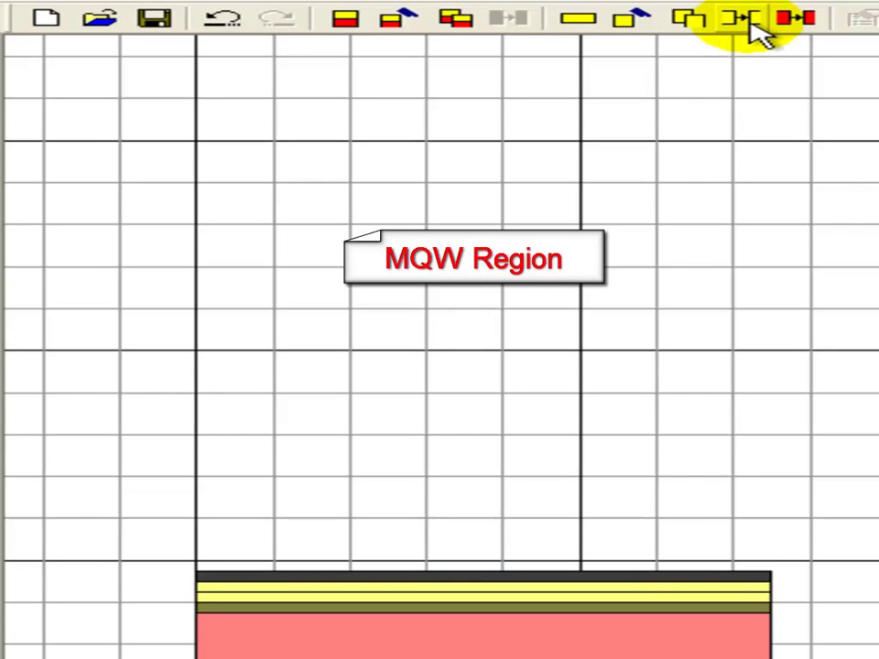
Step: Copy the barrier layer above the pink base and paste it repeatedly to alternate wells and barriers
{"action": "left_click", "coordinate": [835, 347]}
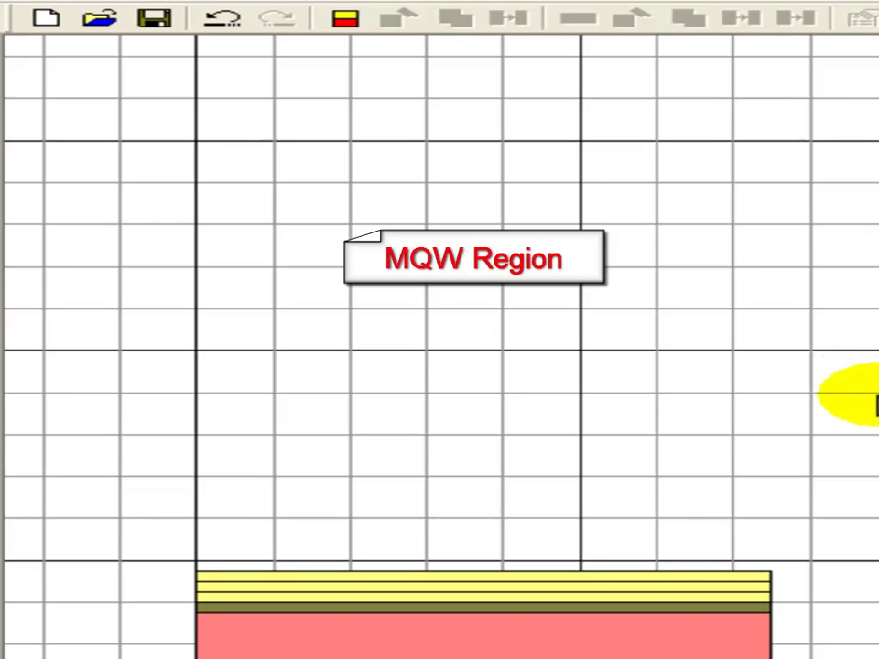
{"action": "left_click", "coordinate": [714, 613]}
{"action": "left_click", "coordinate": [714, 615]}
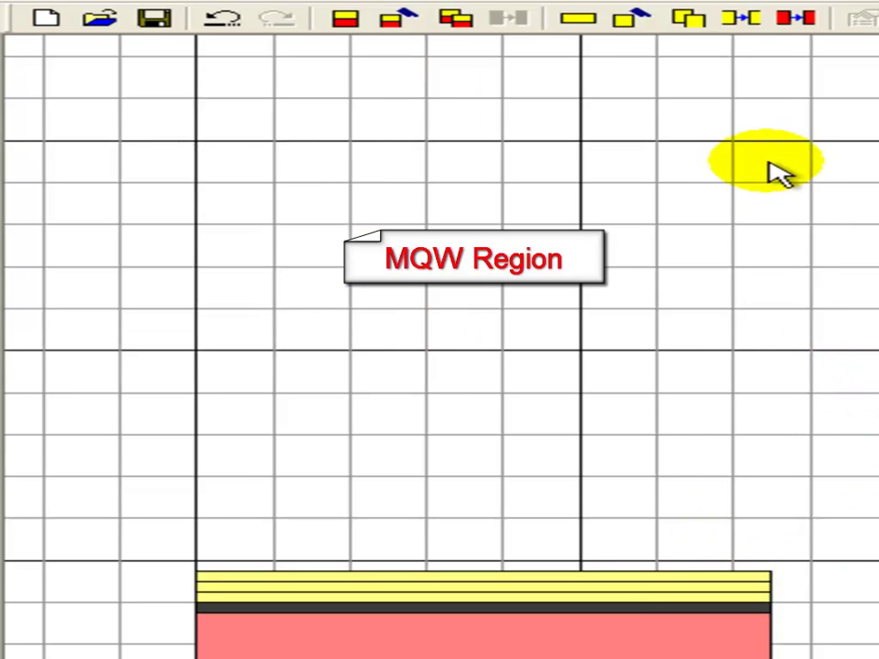
{"action": "left_click", "coordinate": [692, 20]}
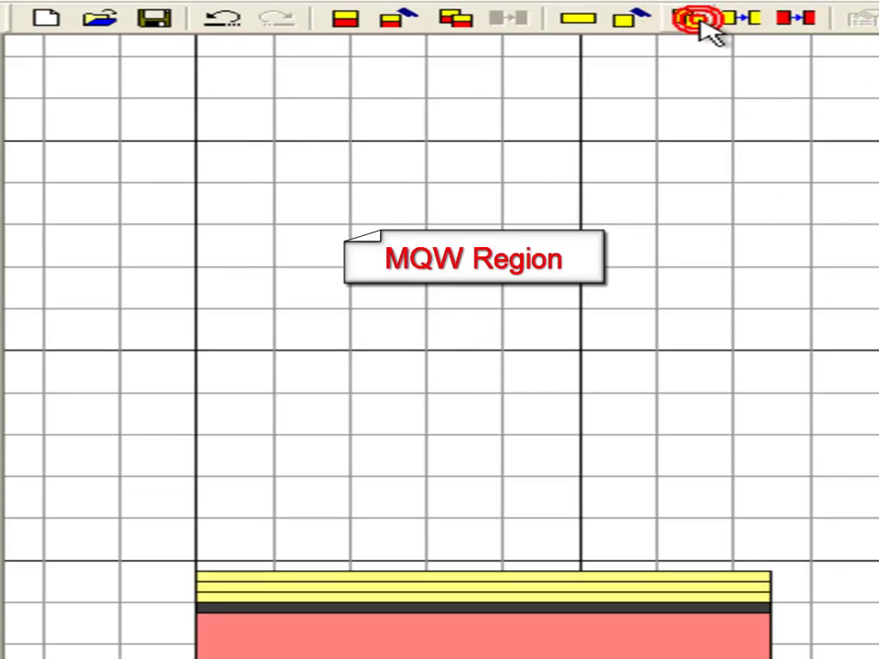
{"action": "left_click", "coordinate": [561, 595]}
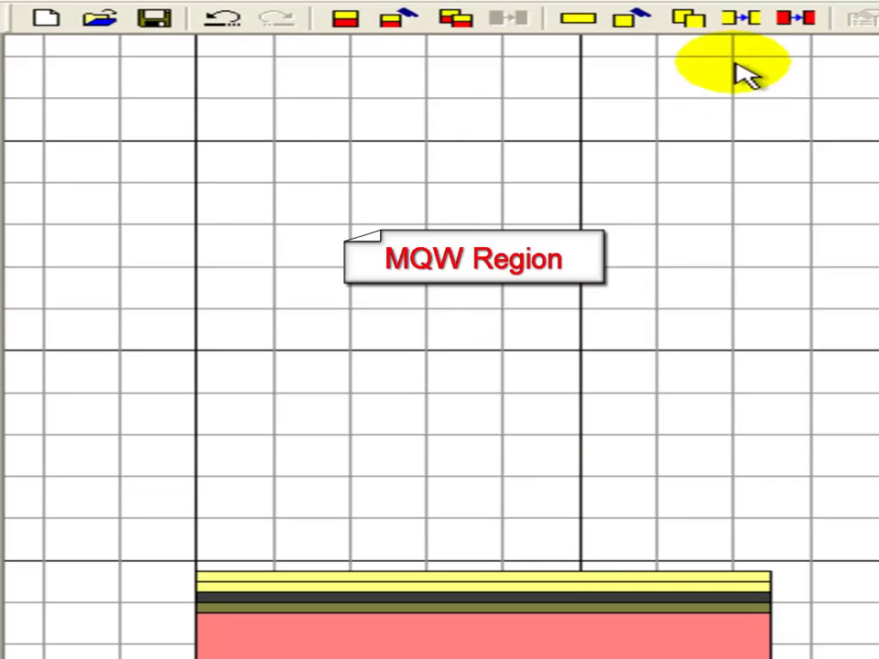
{"action": "left_click", "coordinate": [744, 24]}
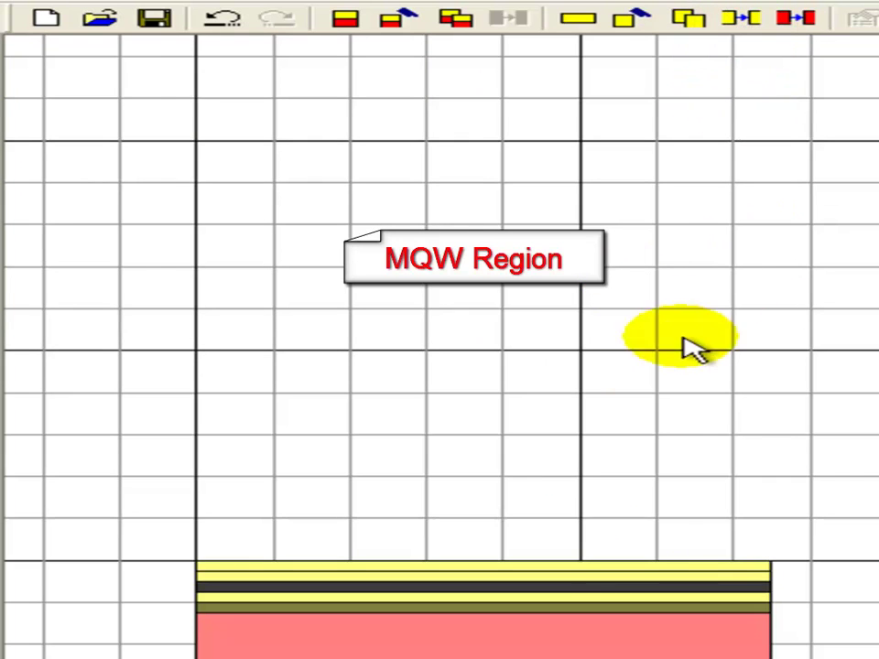
{"action": "left_click", "coordinate": [606, 573]}
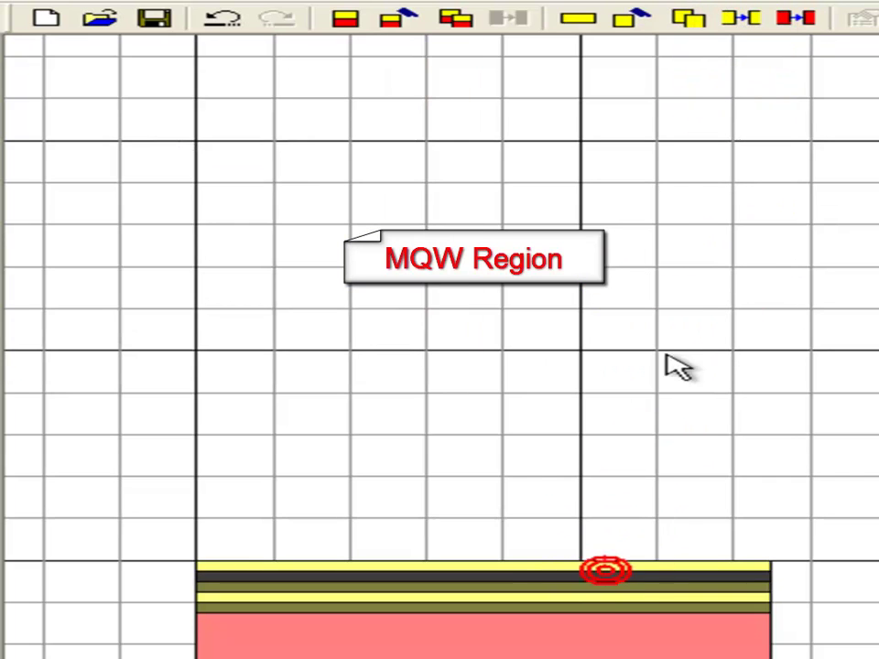
{"action": "left_click", "coordinate": [742, 24]}
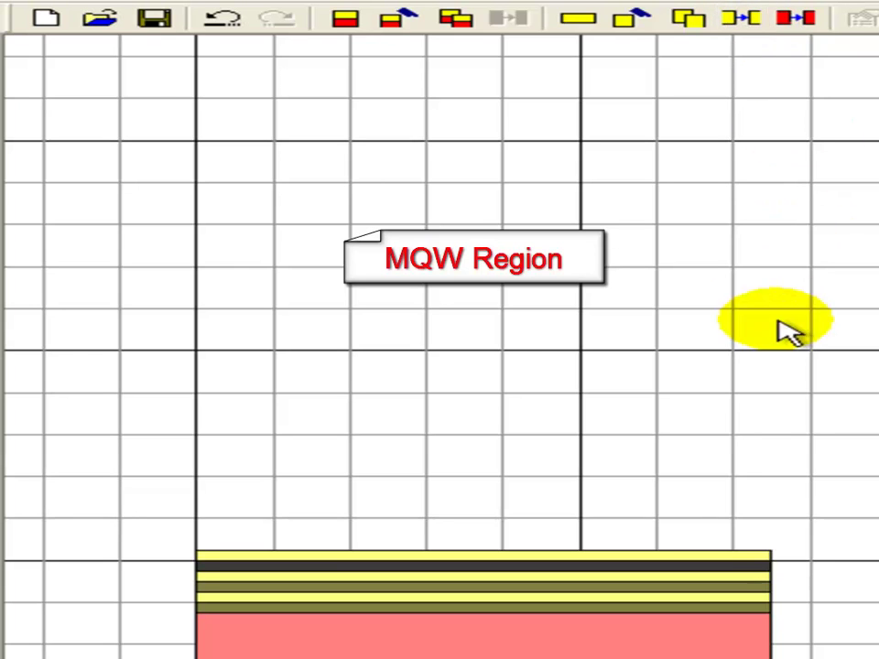
{"action": "left_click", "coordinate": [671, 556]}
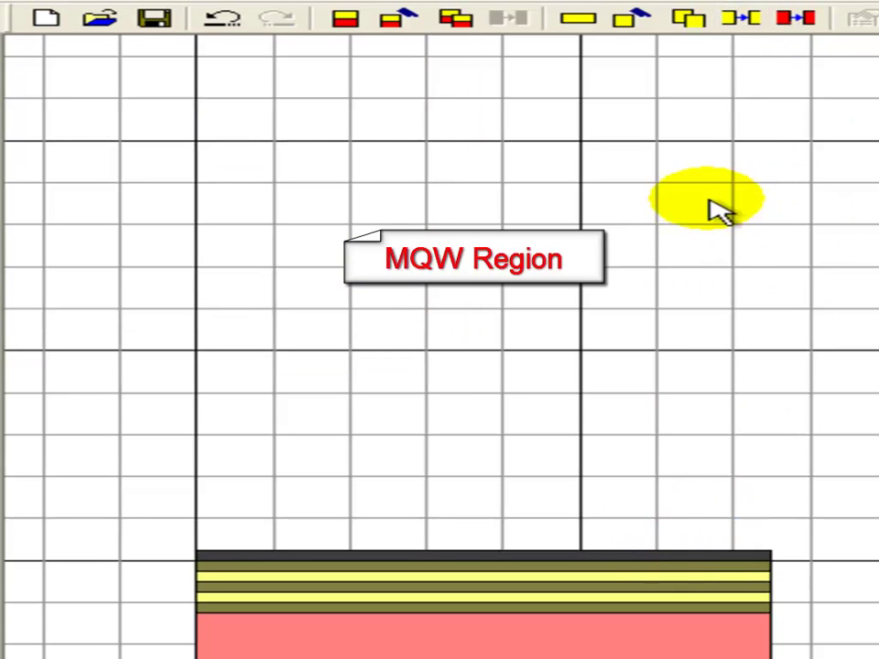
{"action": "left_click", "coordinate": [742, 24]}
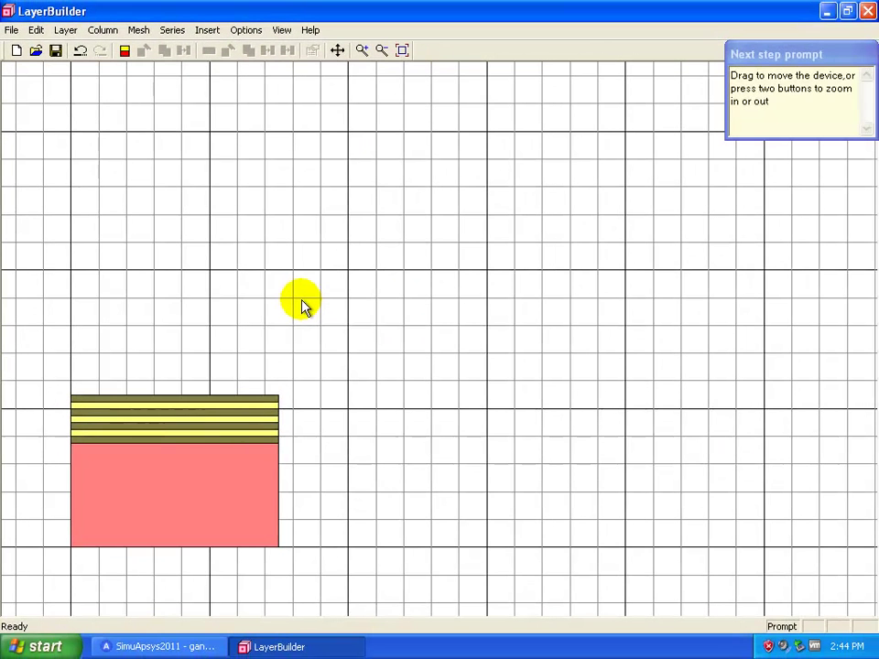
Step: Add a new EBL layer above the top of the stack with height 0.08 µm
{"action": "mouse_move", "coordinate": [686, 553]}
{"action": "left_click", "coordinate": [261, 400]}
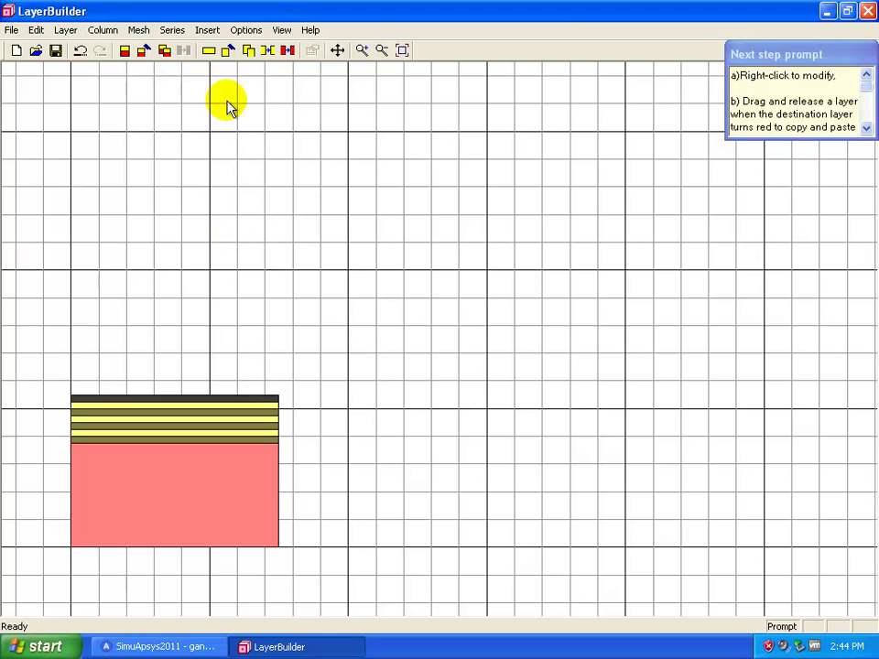
{"action": "left_click", "coordinate": [209, 50]}
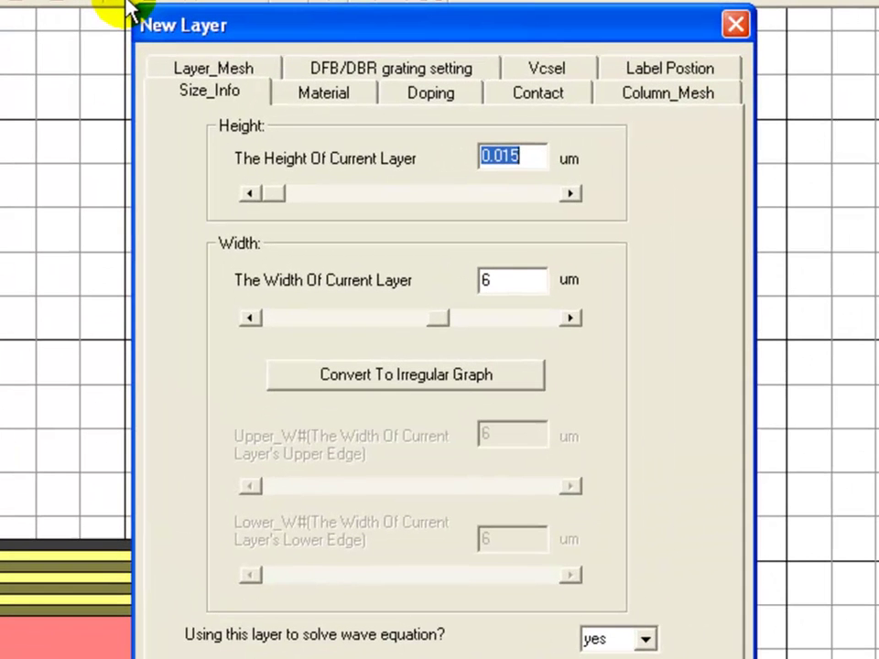
{"action": "left_click", "coordinate": [525, 156]}
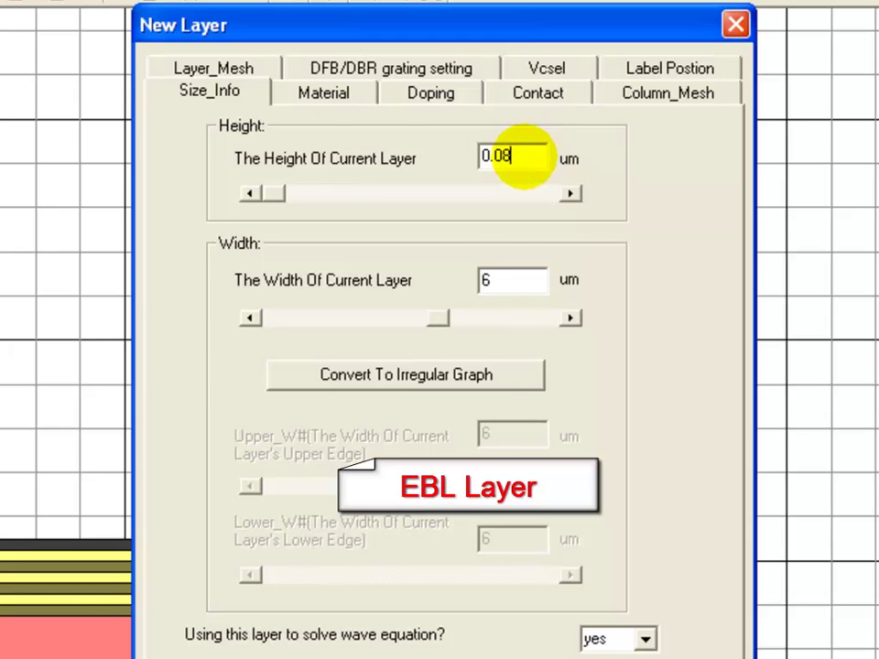
Step: Set the layer's bulk material to algan with aluminium fraction x = 0.12
{"action": "left_click", "coordinate": [323, 93]}
{"action": "left_click", "coordinate": [376, 357]}
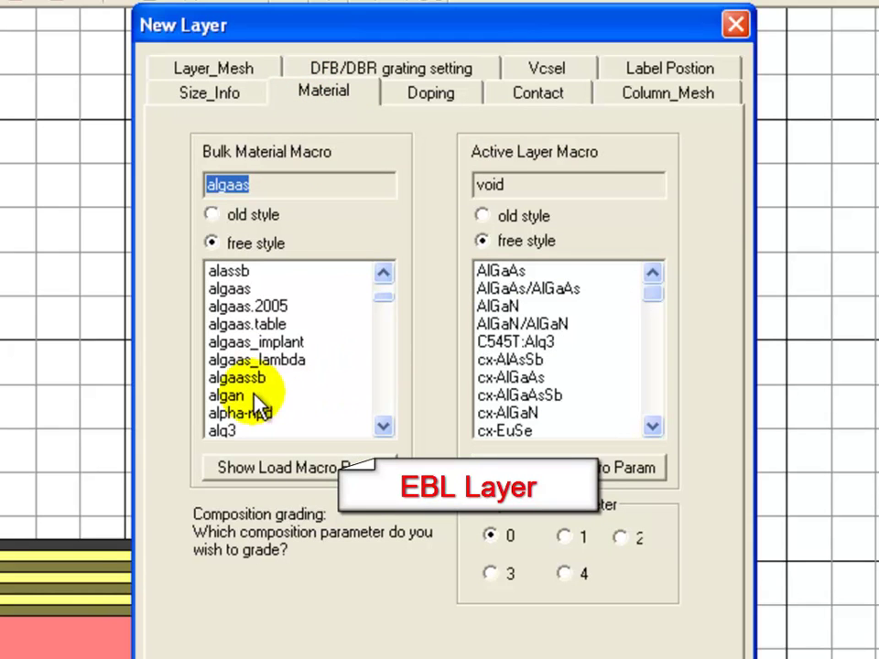
{"action": "left_click", "coordinate": [254, 397]}
{"action": "left_click", "coordinate": [264, 470]}
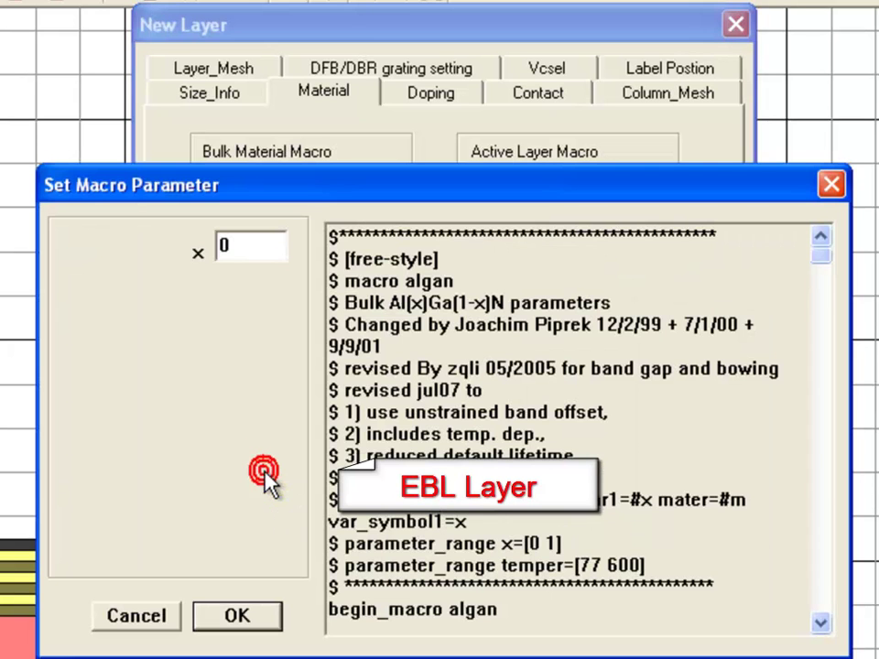
{"action": "left_click", "coordinate": [249, 249]}
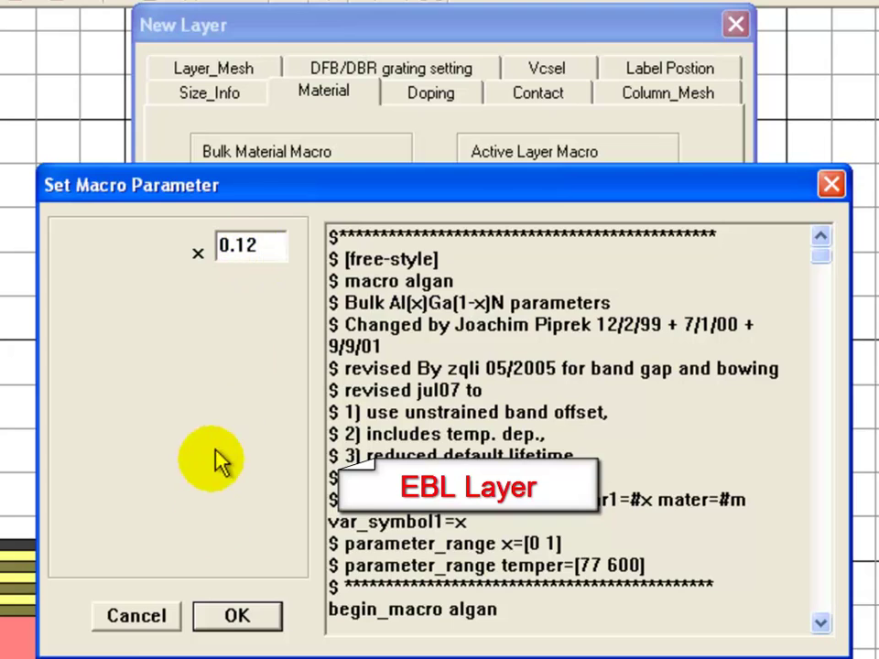
{"action": "left_click", "coordinate": [236, 618]}
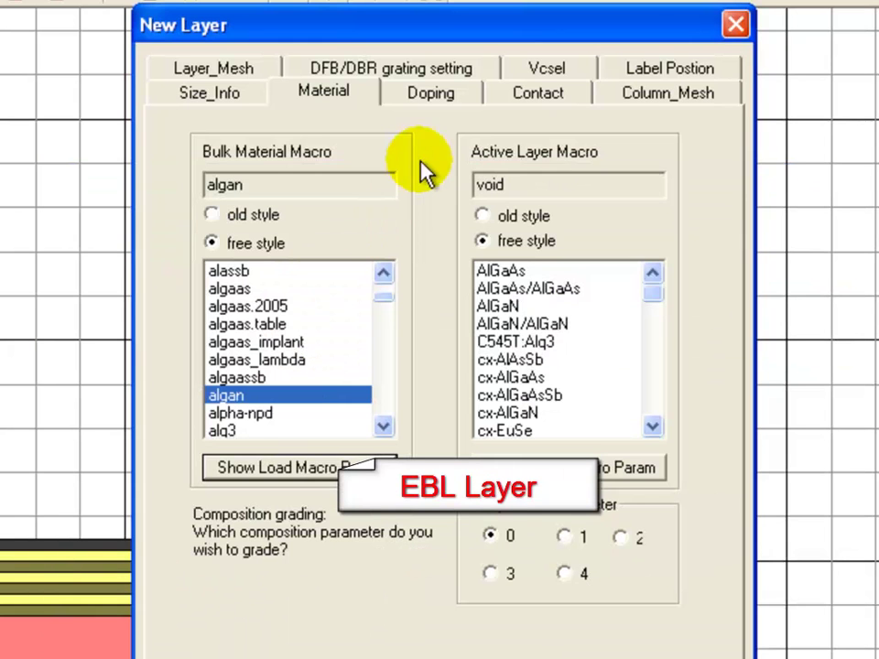
Step: Make the EBL layer P-type doped and begin editing its concentration
{"action": "left_click", "coordinate": [427, 95]}
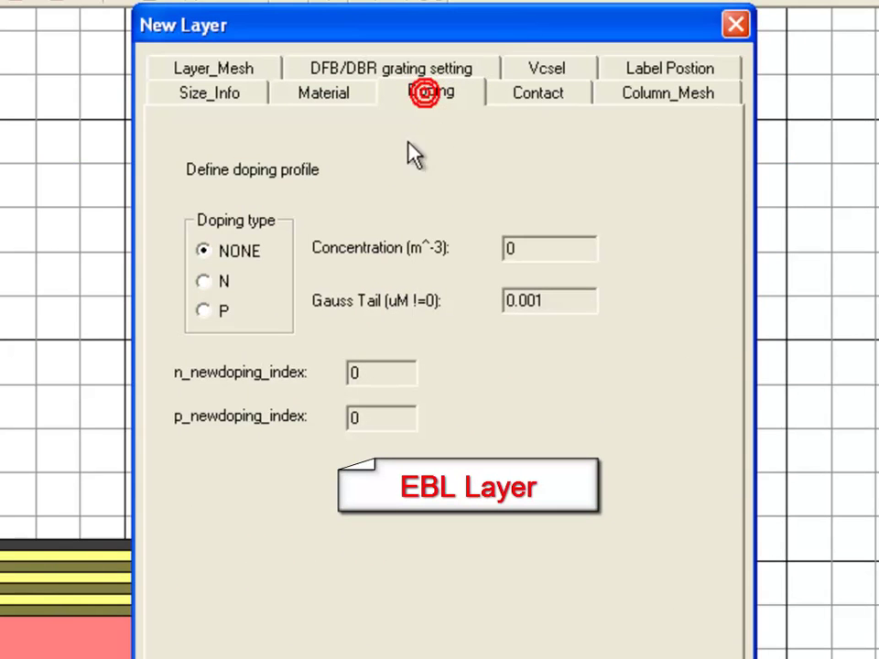
{"action": "left_click", "coordinate": [207, 313]}
{"action": "left_click", "coordinate": [543, 250]}
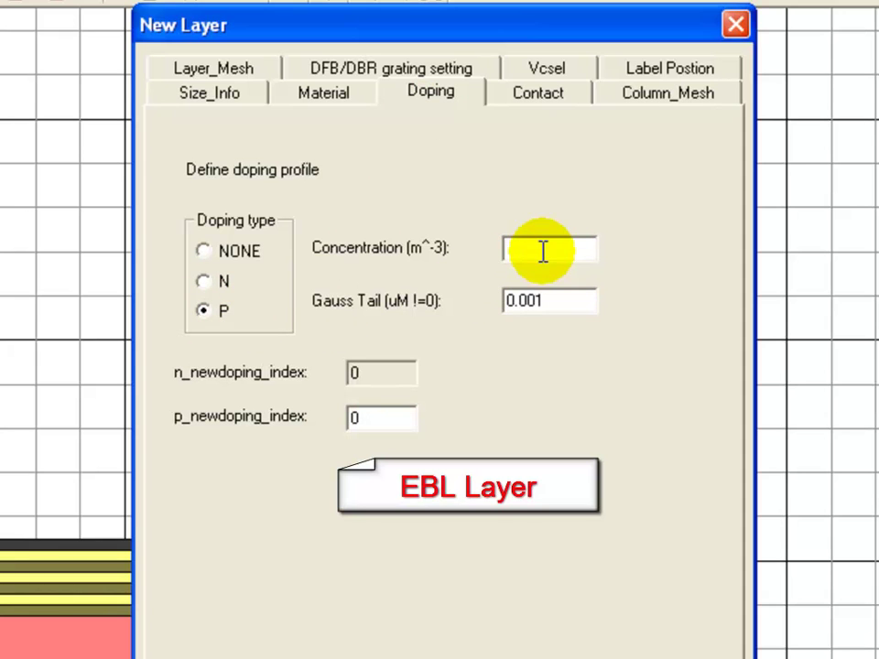